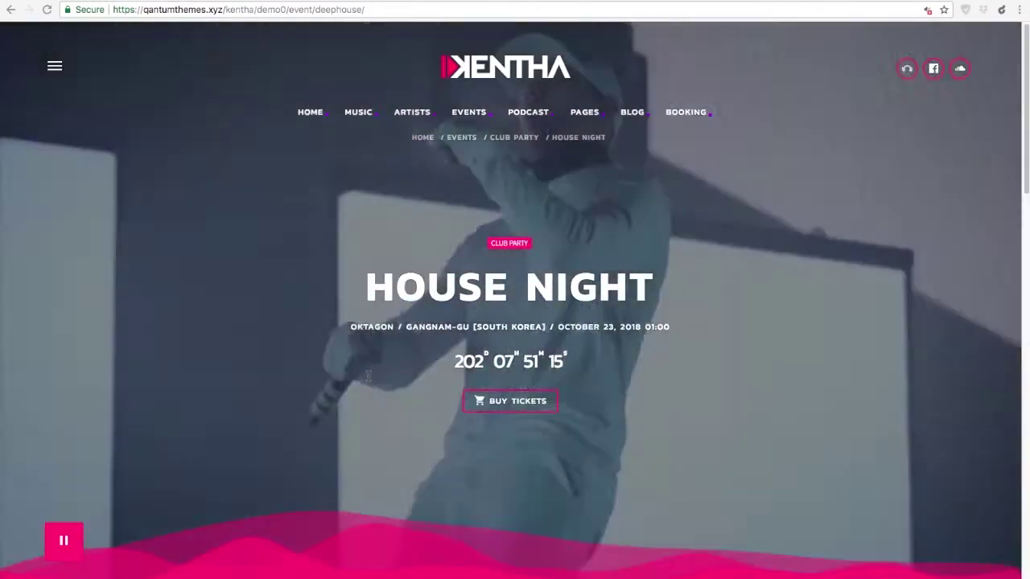
Step: Examine the House Night demo event page, including its Details, Lineup and The Event sections
scroll(368, 376, "down", 4)
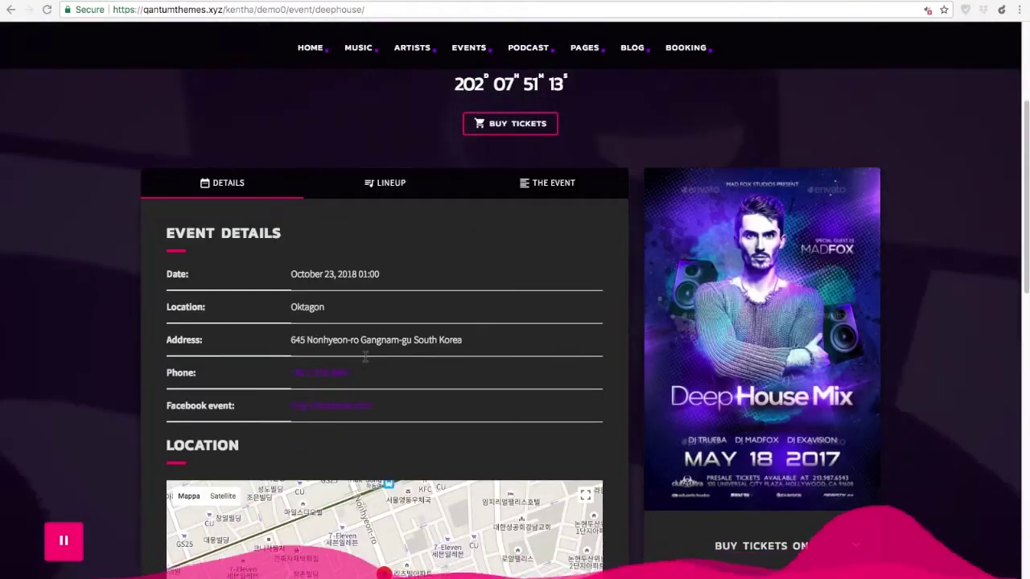
scroll(318, 188, "down", 1)
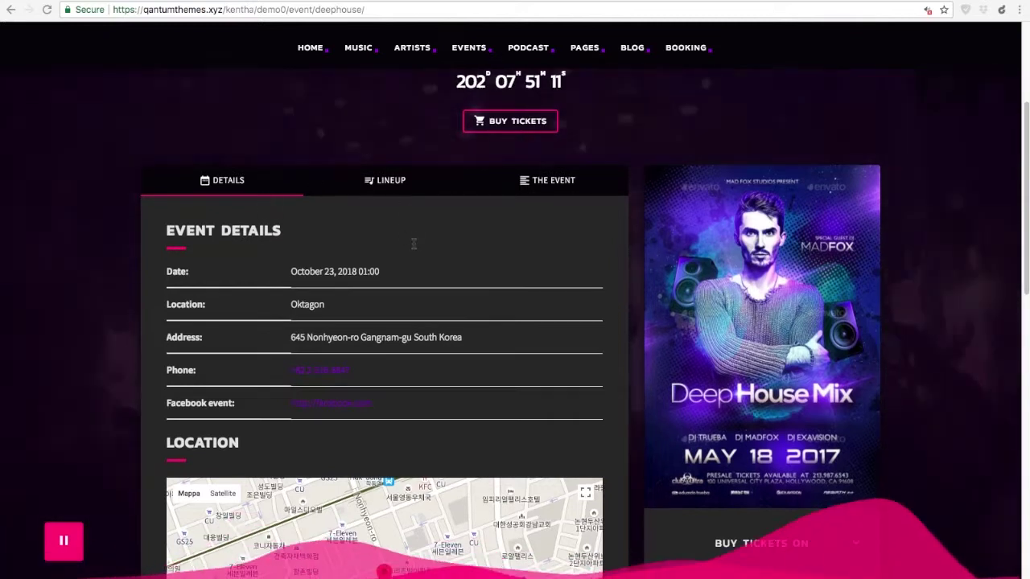
scroll(600, 231, "down", 5)
scroll(600, 230, "up", 5)
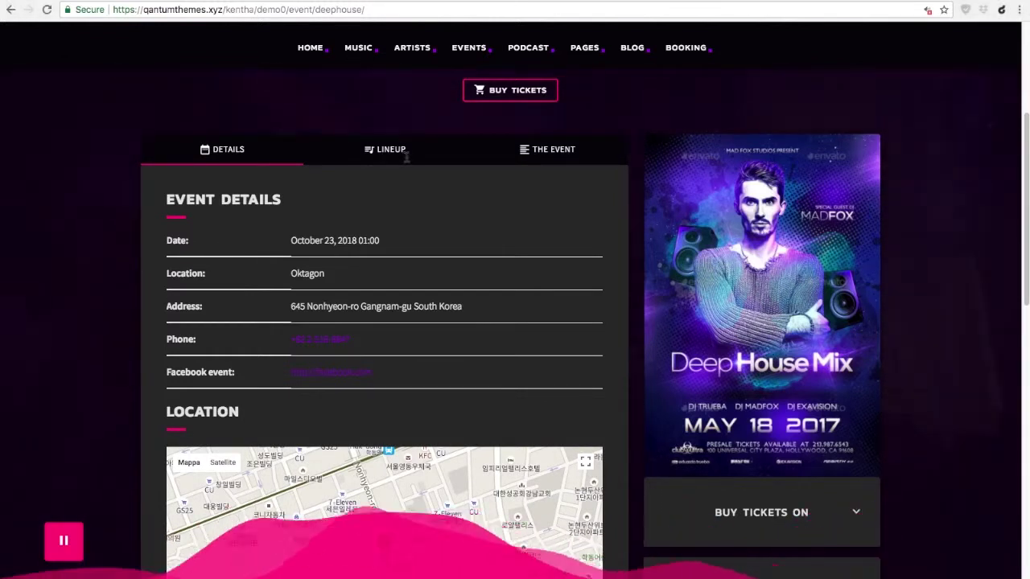
left_click(583, 152)
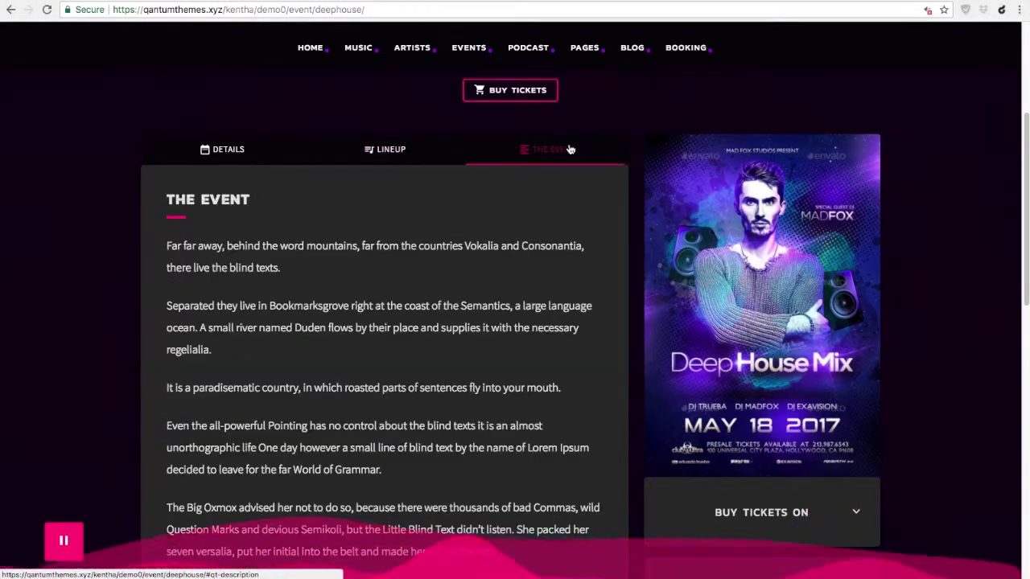
left_click(391, 148)
left_click(233, 151)
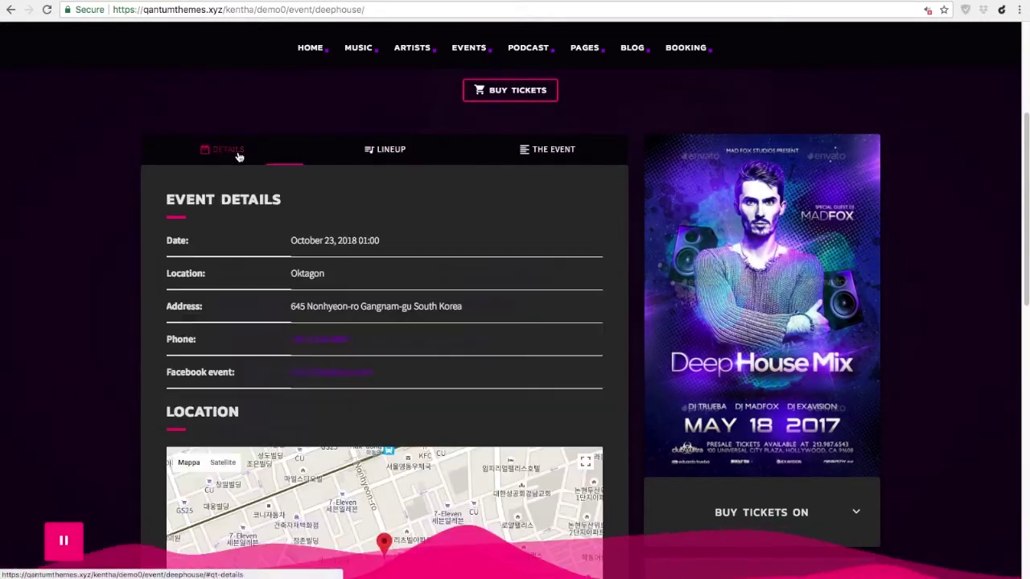
scroll(249, 161, "up", 5)
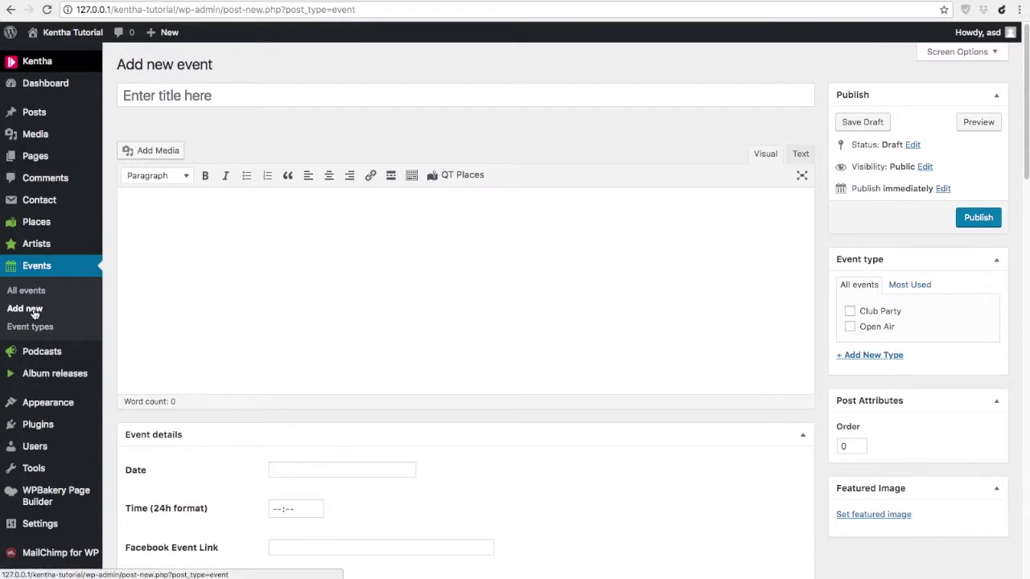
Step: Title the new event "Special Party" and write "This will be a special party" as its description
left_click(163, 96)
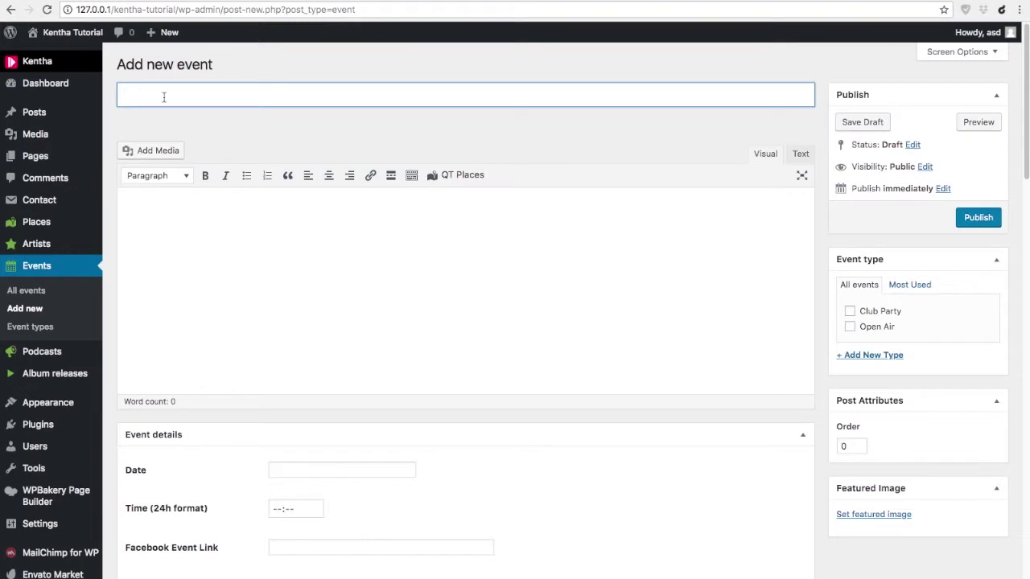
type("Special Party")
left_click(312, 256)
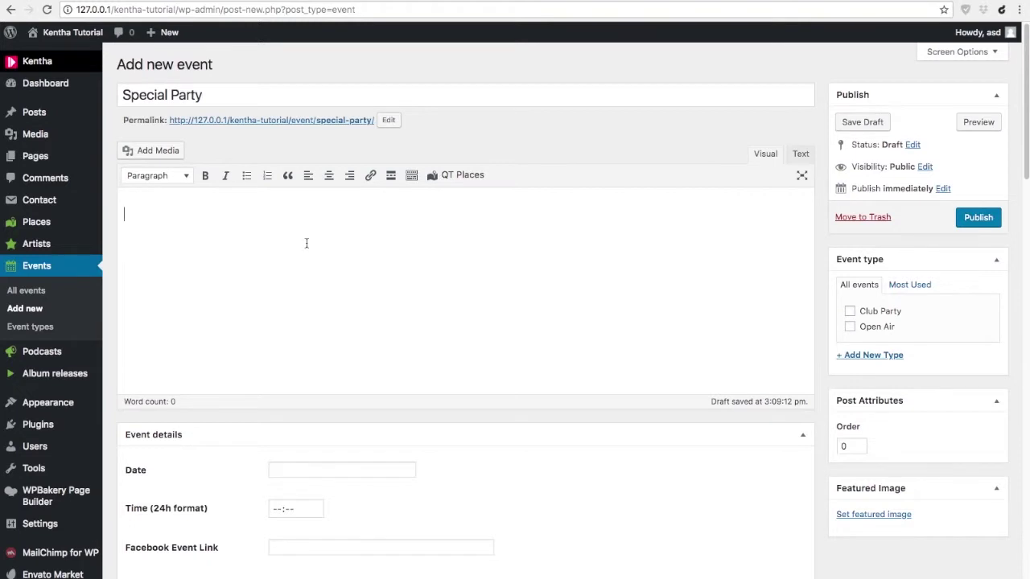
type("This will be a special party")
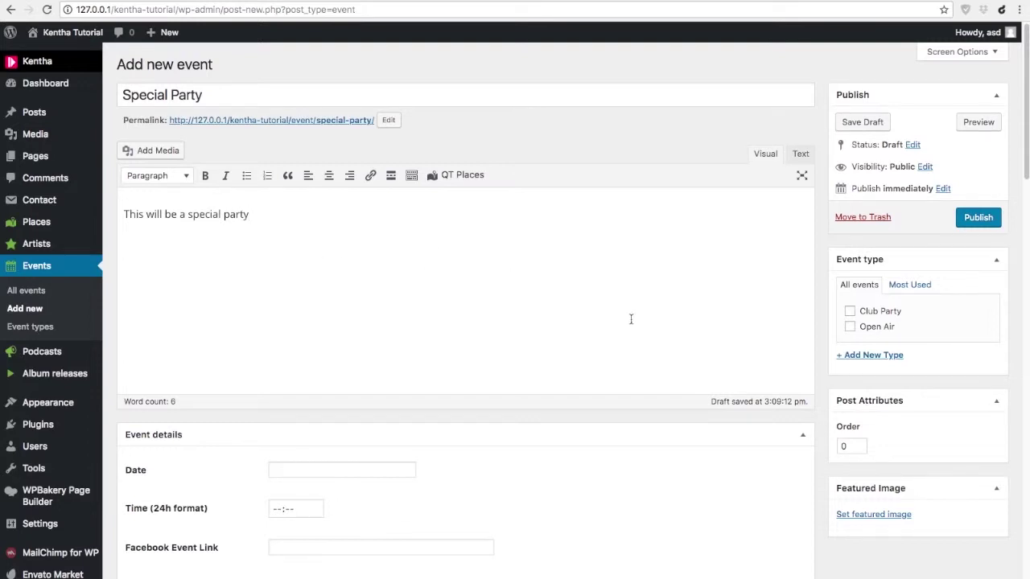
Step: Set the event's date to 2018-04-12 in the event details
scroll(625, 304, "down", 3)
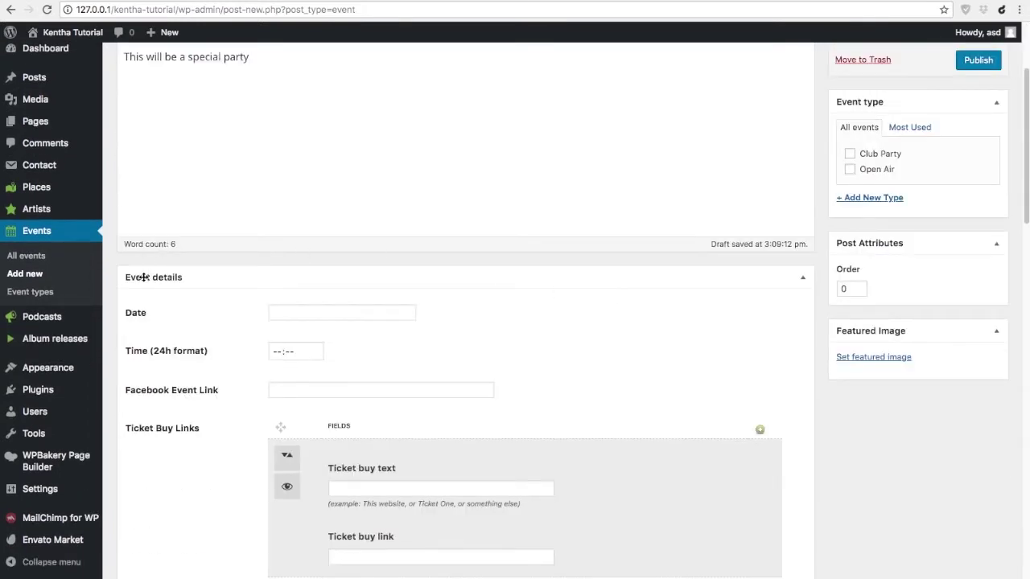
scroll(291, 298, "down", 1)
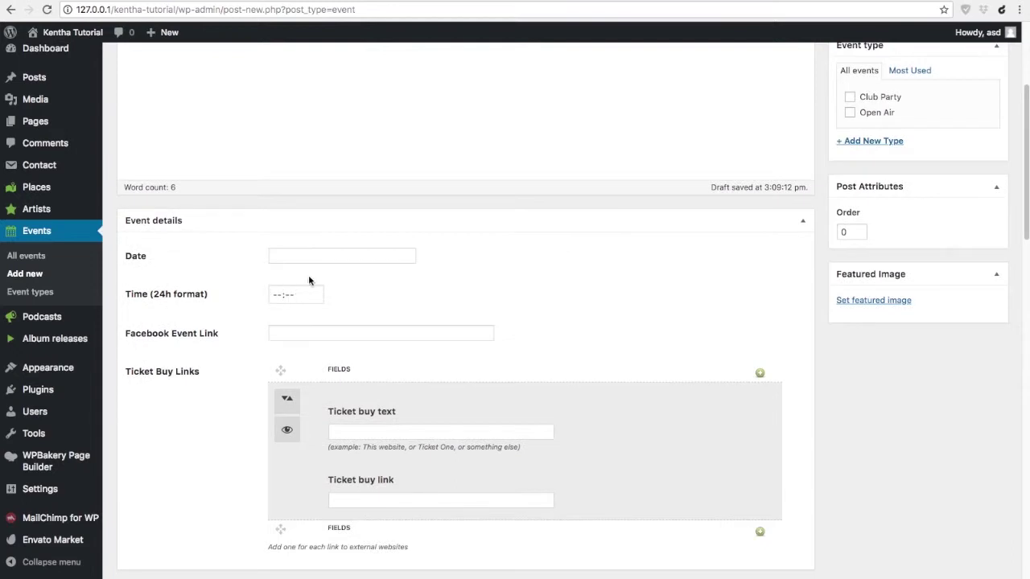
left_click(292, 258)
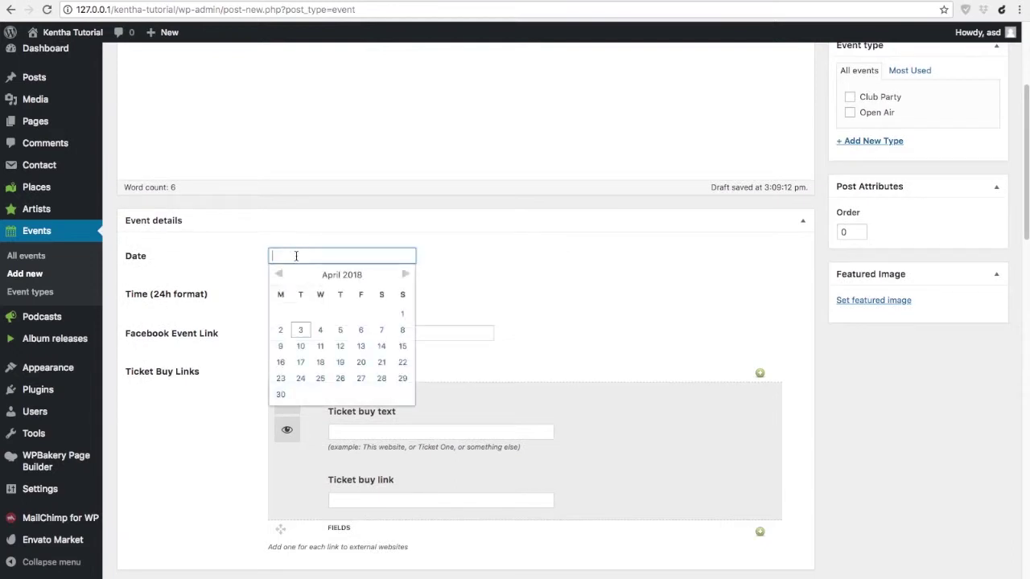
left_click(340, 347)
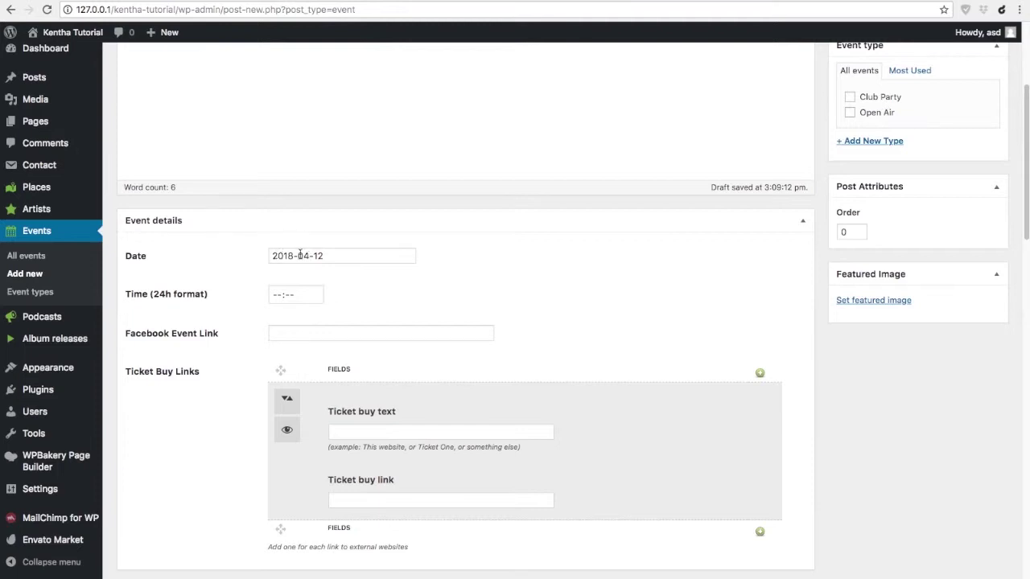
double_click(334, 255)
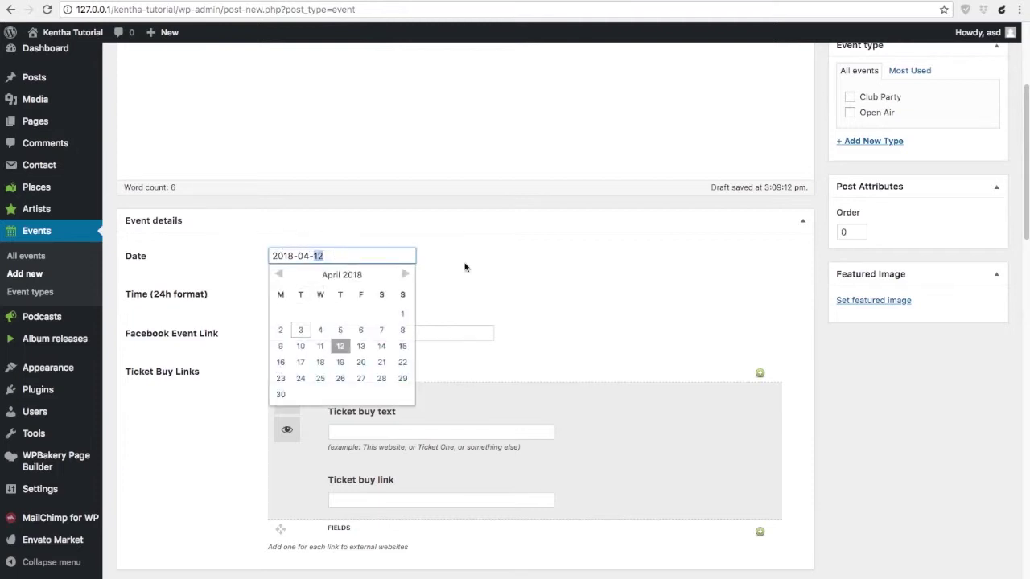
left_click(552, 268)
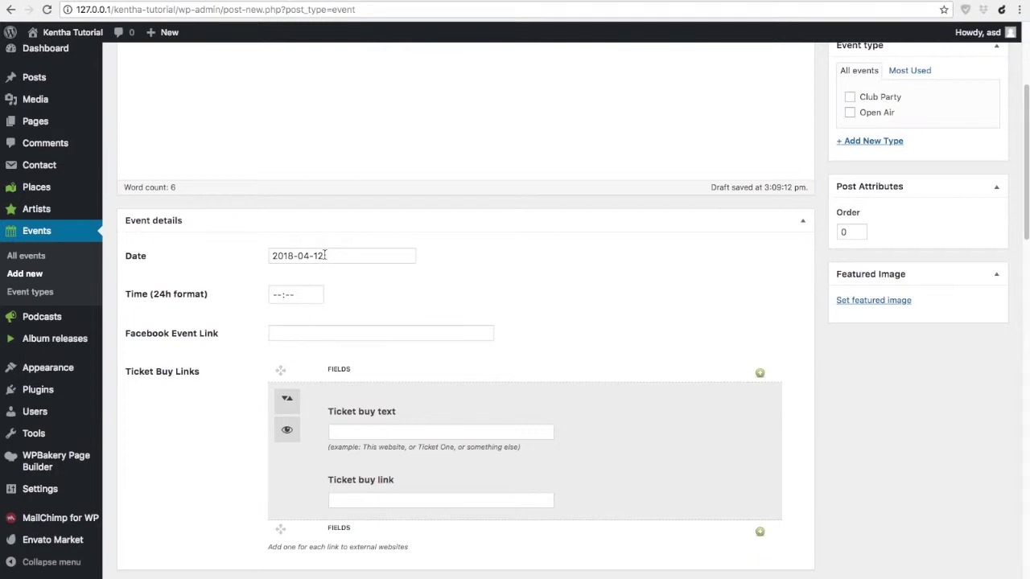
Step: Open the site's General Settings separately from the event editor and review the date format options
mouse_move(64, 487)
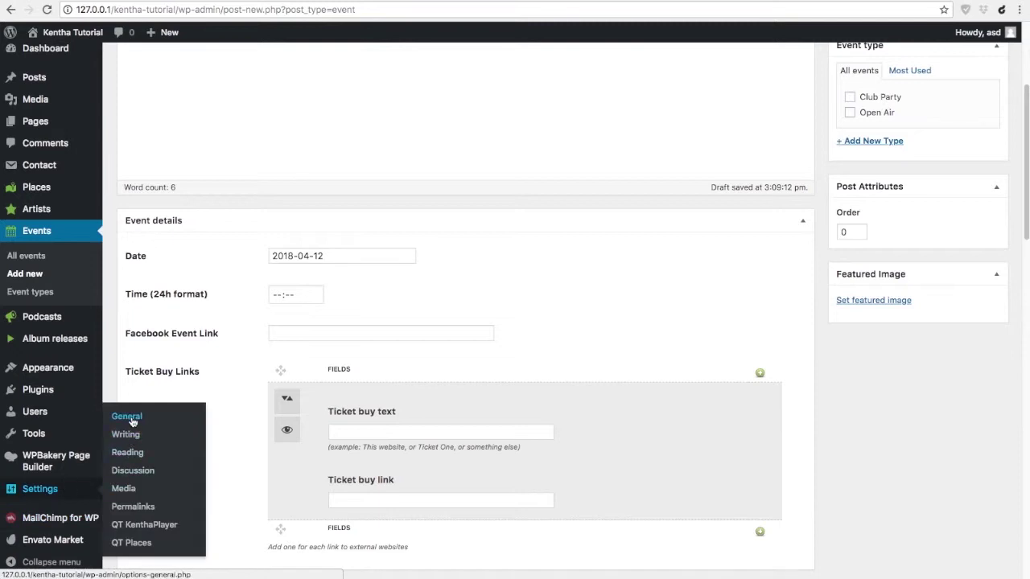
right_click(133, 422)
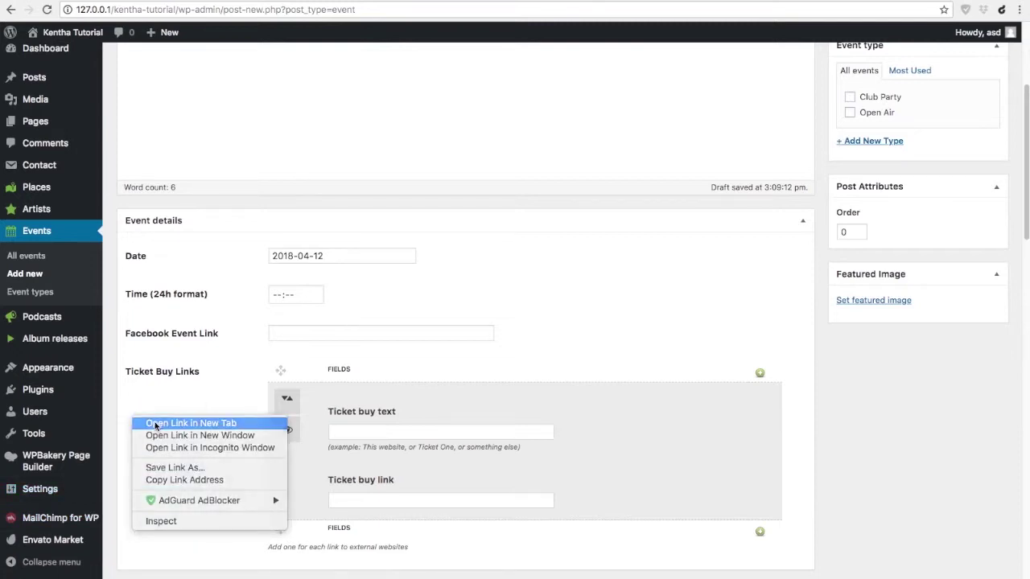
left_click(153, 422)
key("ctrl+Tab")
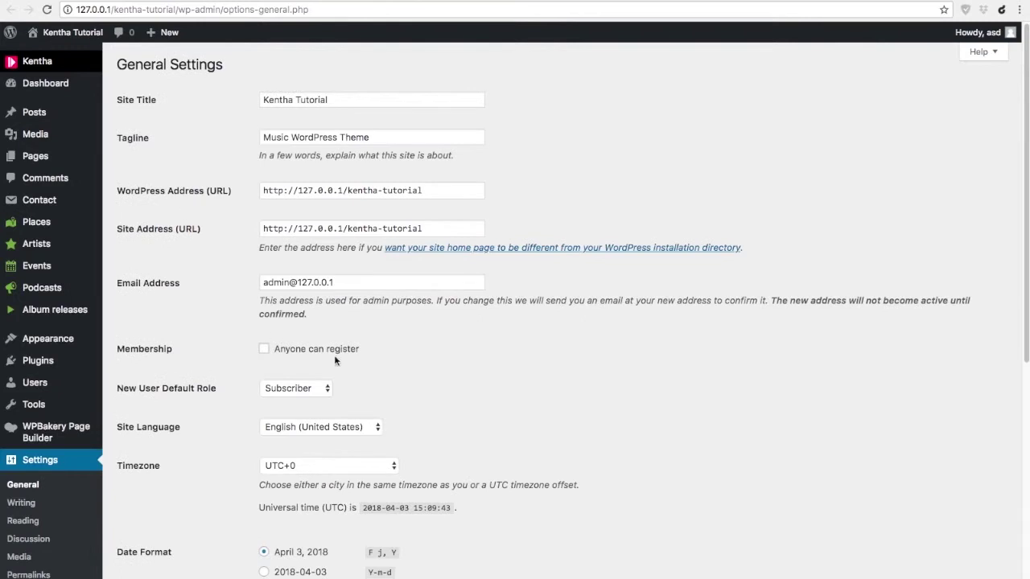
scroll(422, 367, "down", 2)
scroll(422, 367, "down", 3)
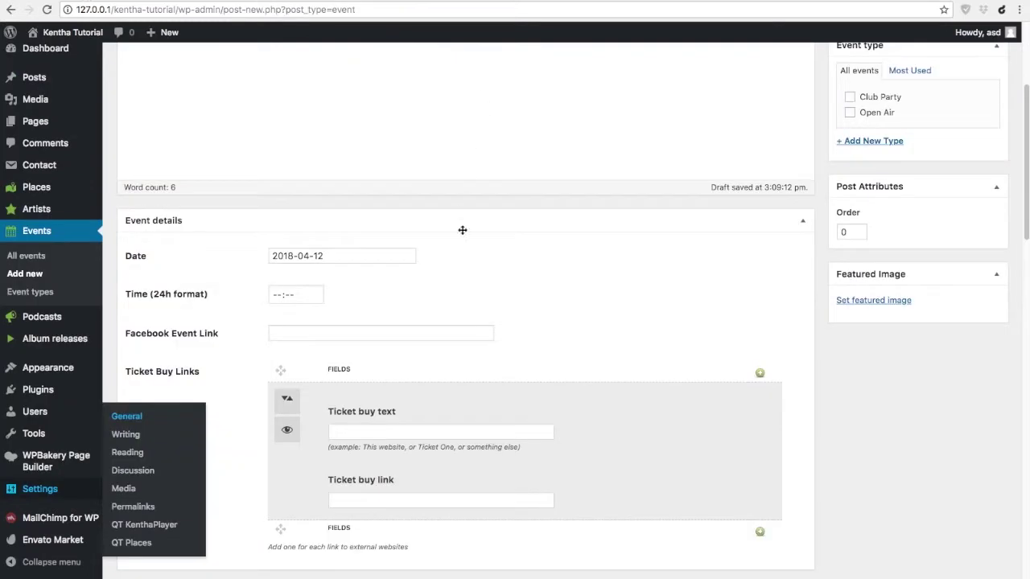
left_click(276, 296)
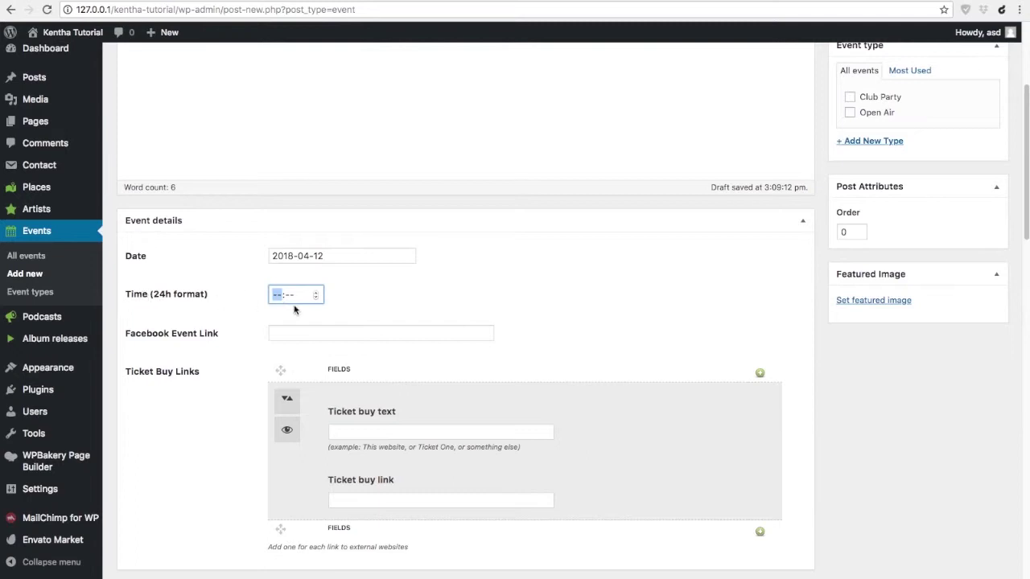
type("19:30")
left_click(281, 332)
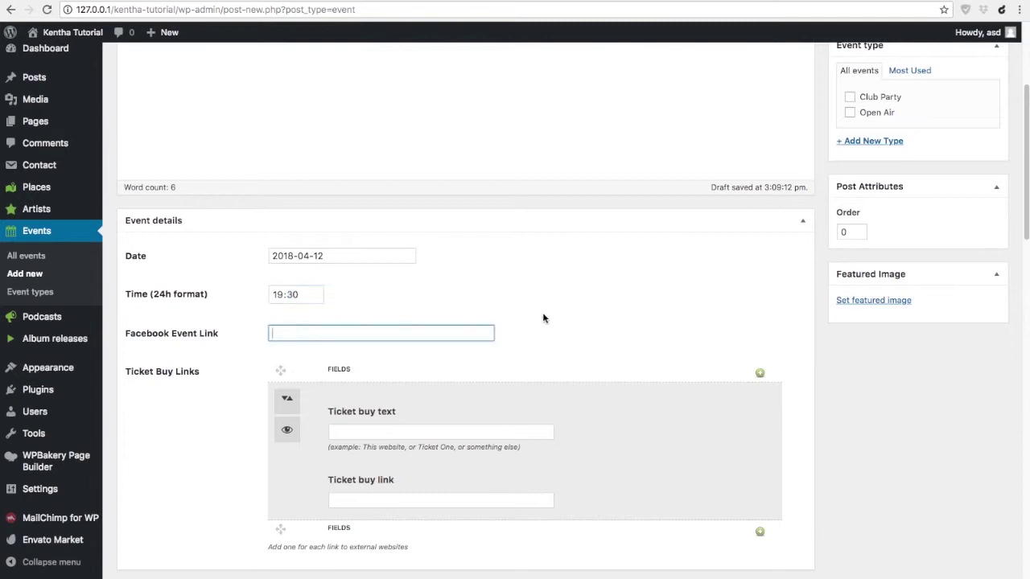
scroll(543, 313, "down", 1)
left_click(302, 273)
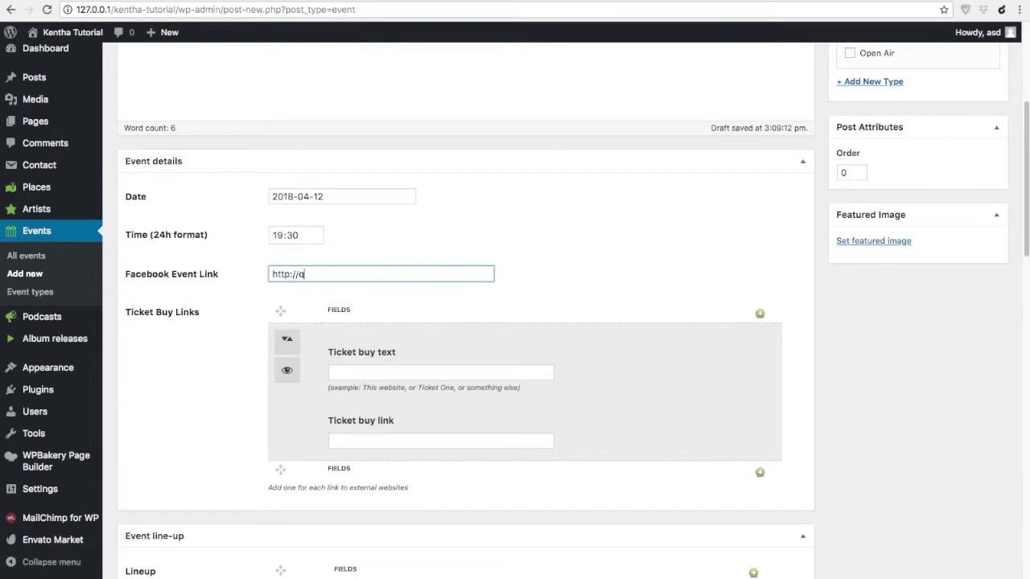
type("umthemes.com")
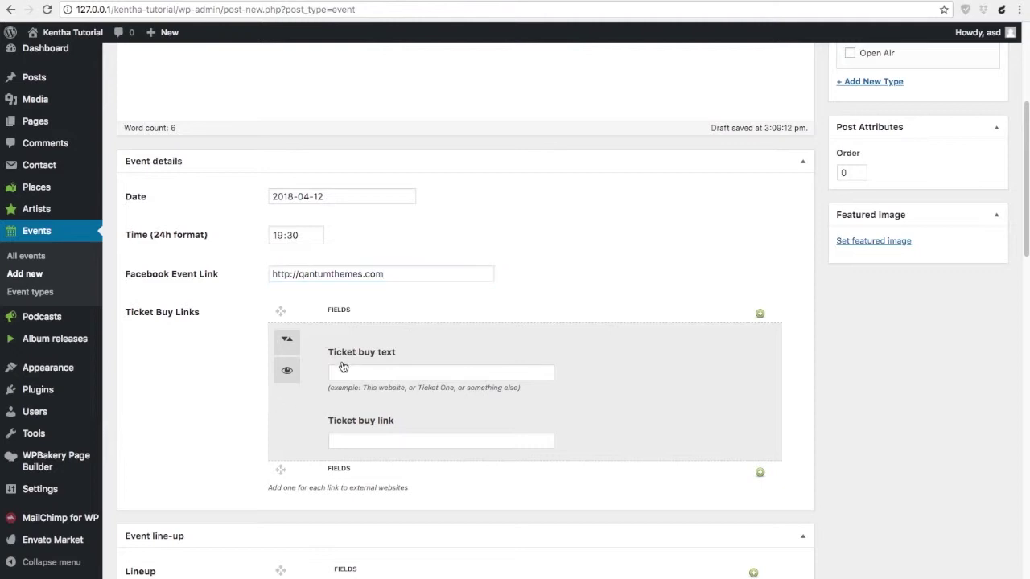
left_click(343, 370)
scroll(589, 441, "down", 1)
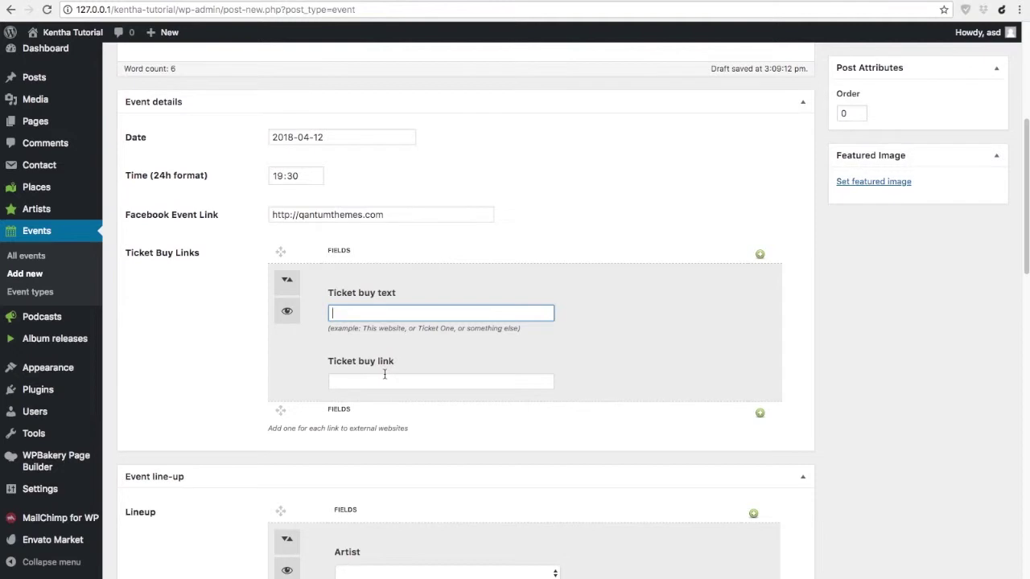
type("Buy on Amazon")
left_click(441, 381)
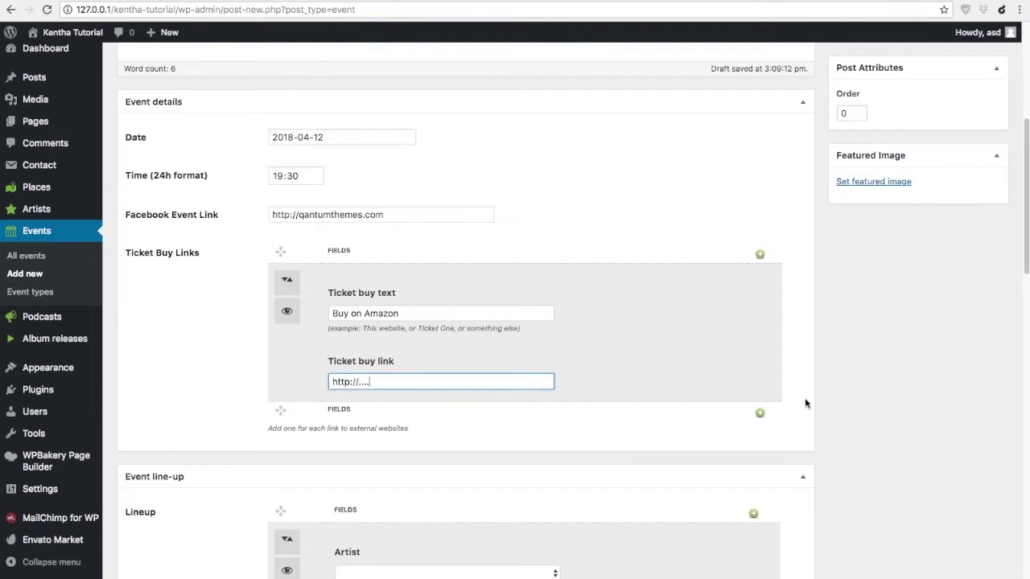
left_click(759, 413)
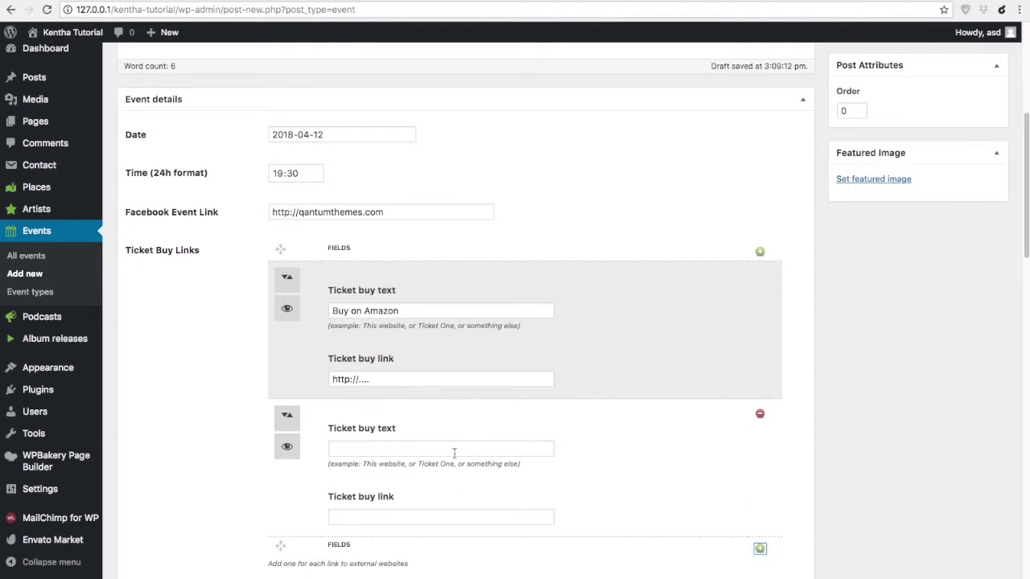
left_click(431, 449)
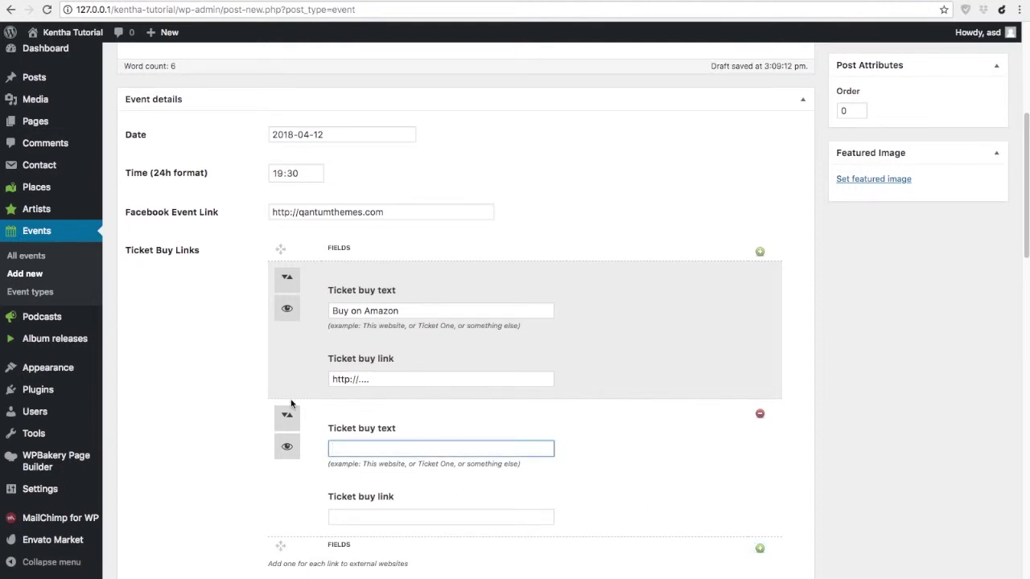
scroll(292, 403, "down", 1)
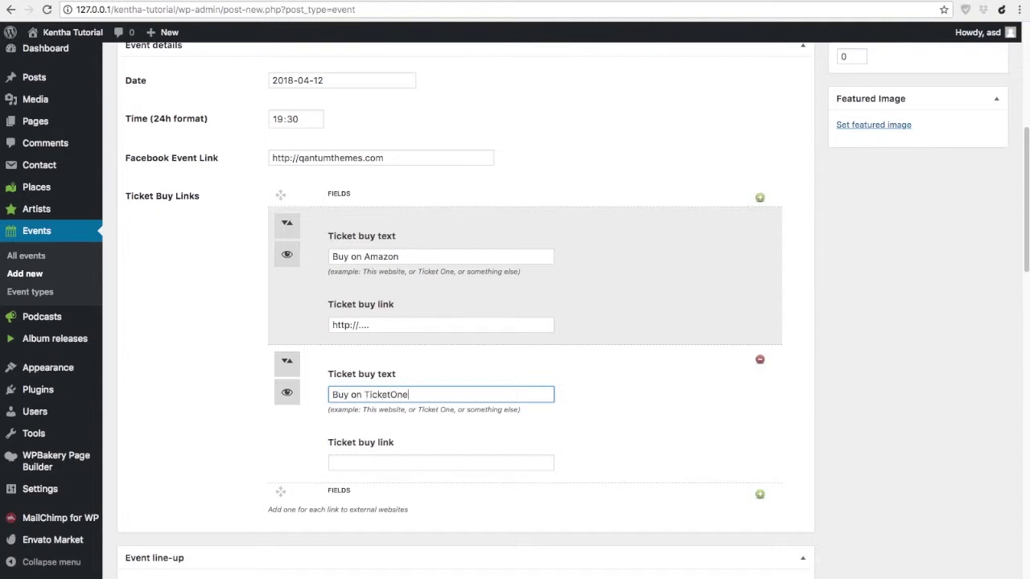
left_click(382, 457)
type("http://ticketo")
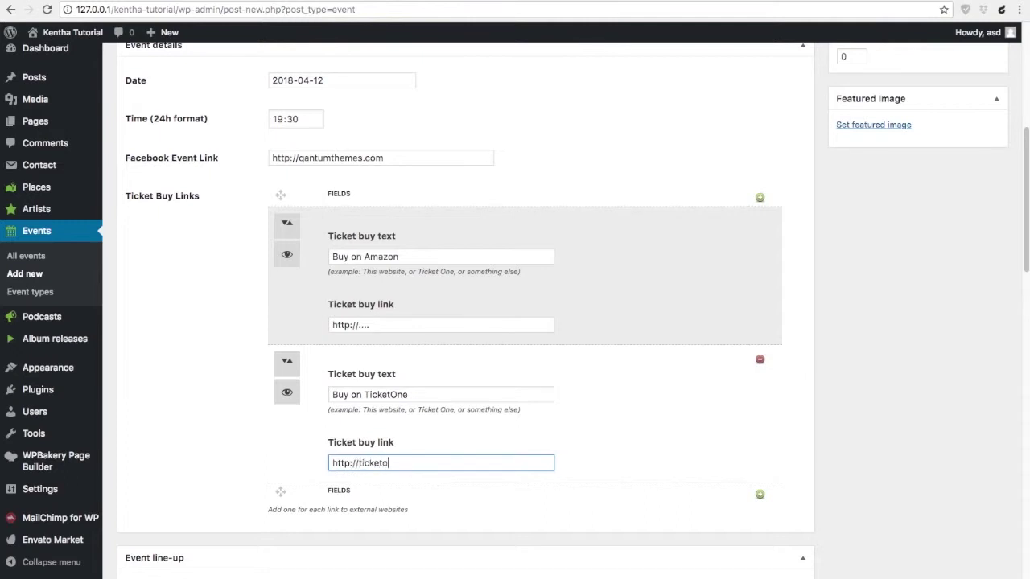
type("ne.com")
Step: Assign the sixth listed artist to the first lineup slot at 23:00 and add a second lineup entry
scroll(492, 372, "down", 5)
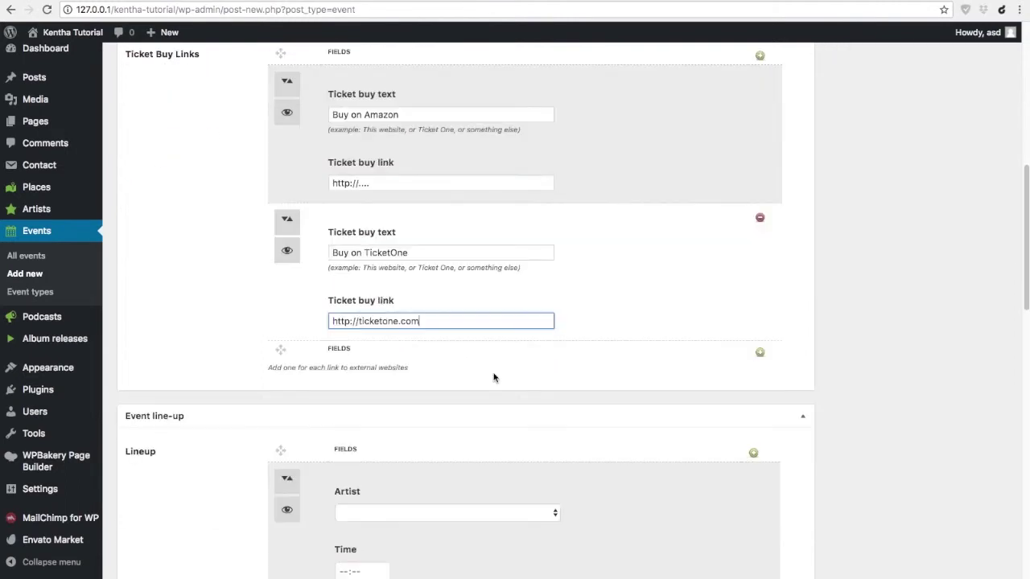
scroll(462, 412, "down", 5)
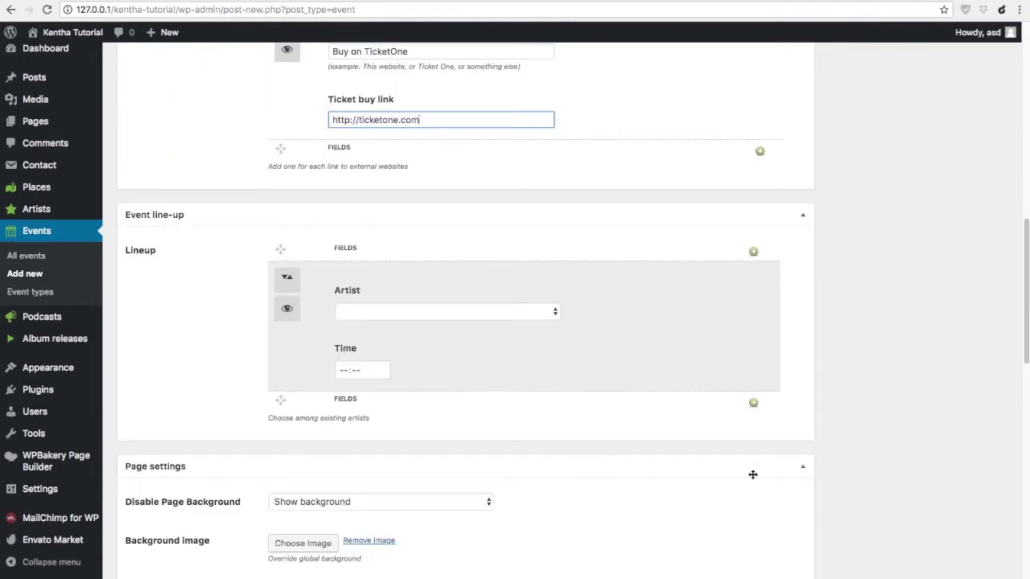
left_click(437, 312)
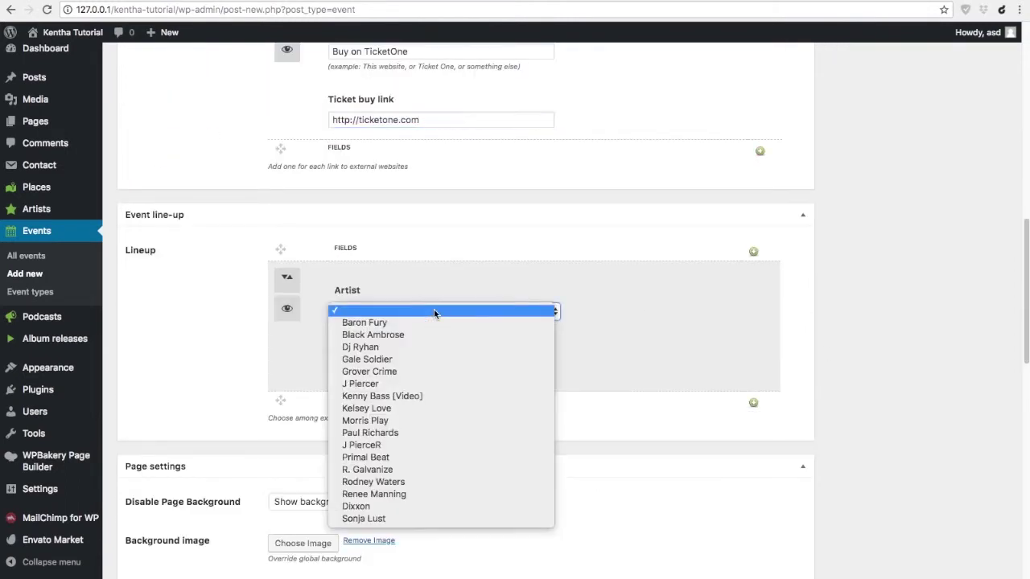
left_click(418, 388)
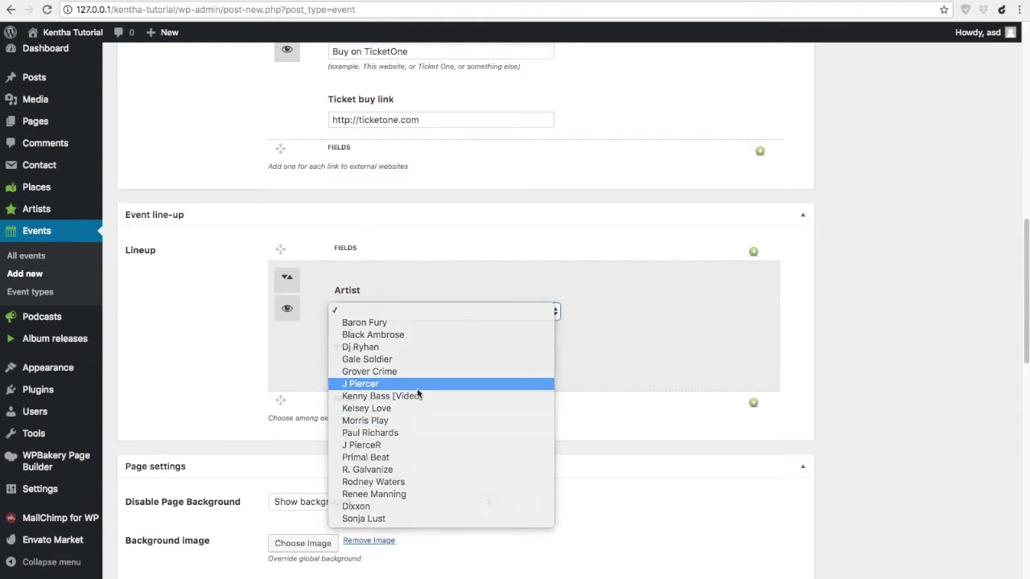
left_click(343, 374)
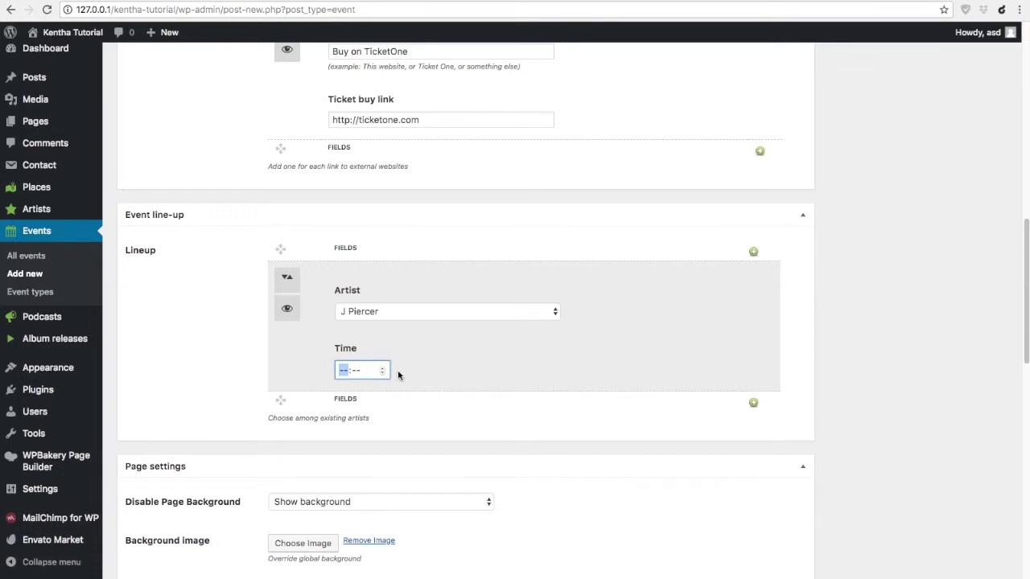
type("23:00")
left_click(753, 403)
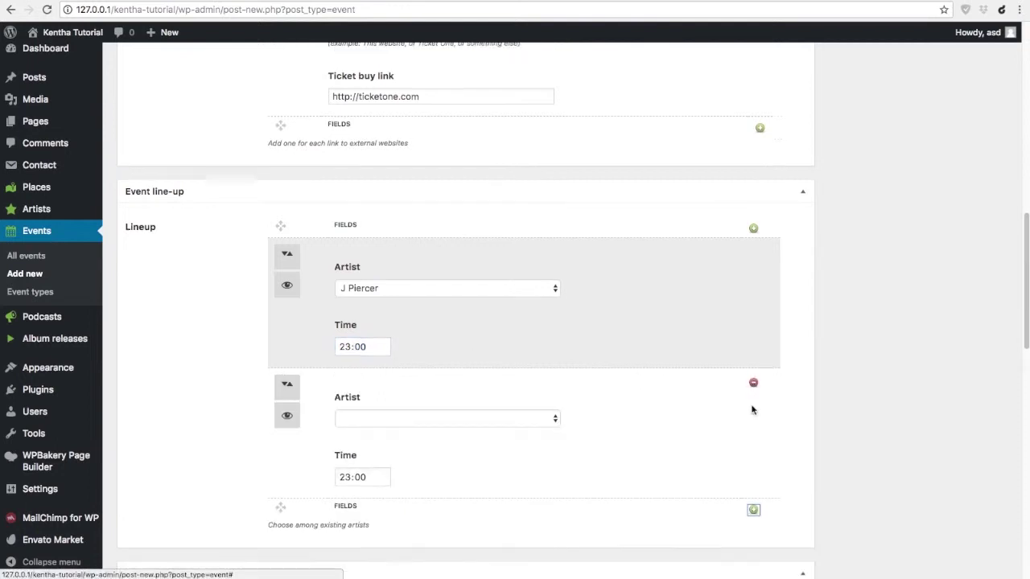
Step: Assign the third listed artist to the second lineup slot and set its time to 23:30
scroll(531, 340, "down", 2)
left_click(364, 346)
left_click(361, 382)
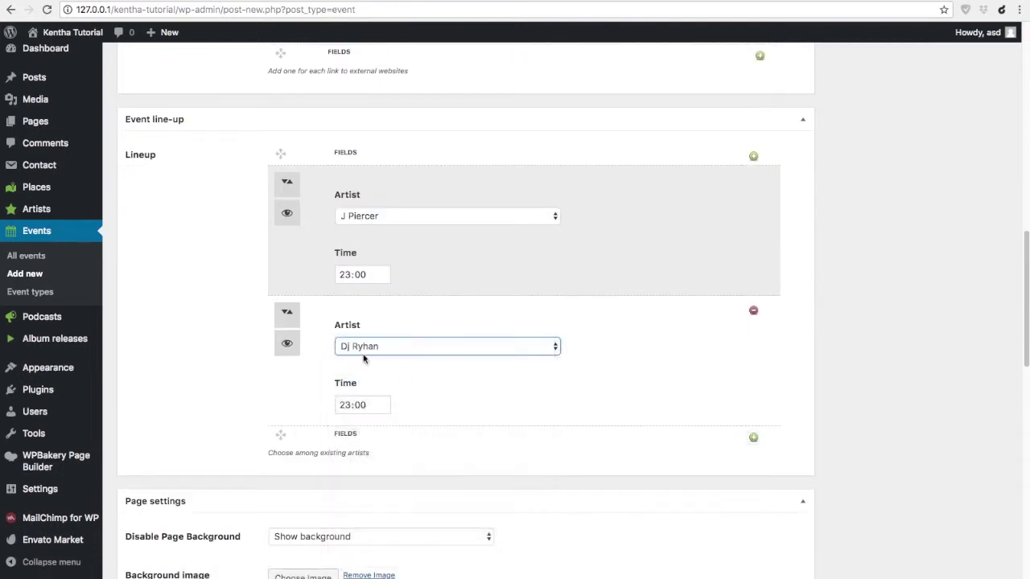
left_click(356, 405)
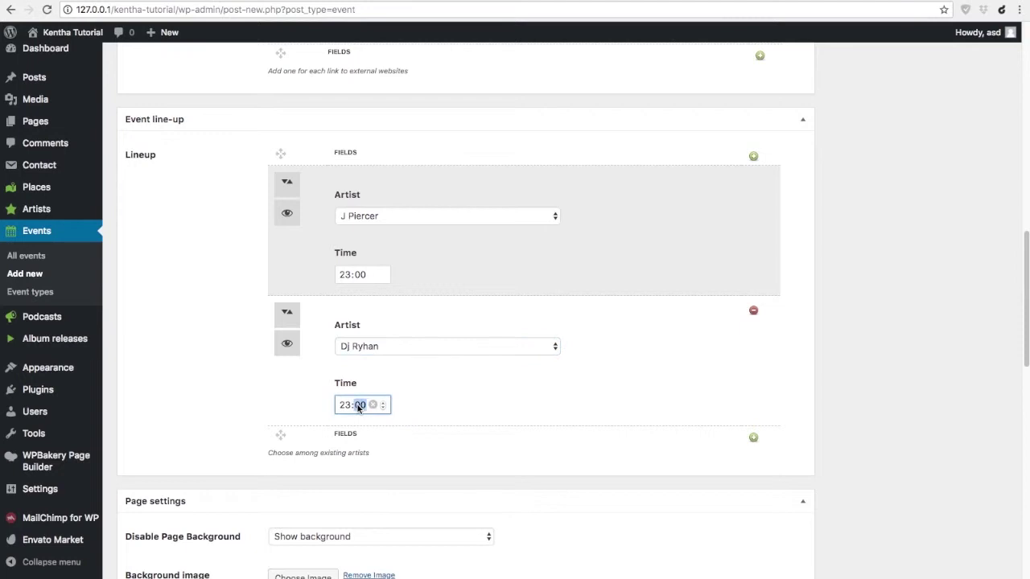
type("3")
Step: Upload EVENT5.jpg to the media library and set it as the event's featured image
scroll(863, 452, "down", 4)
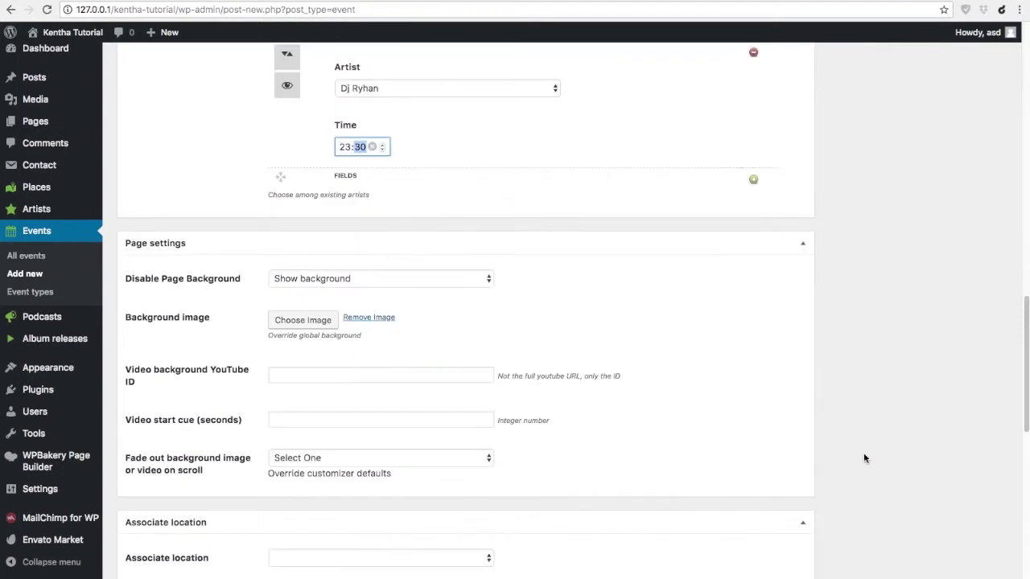
scroll(864, 452, "up", 20)
scroll(863, 452, "down", 1)
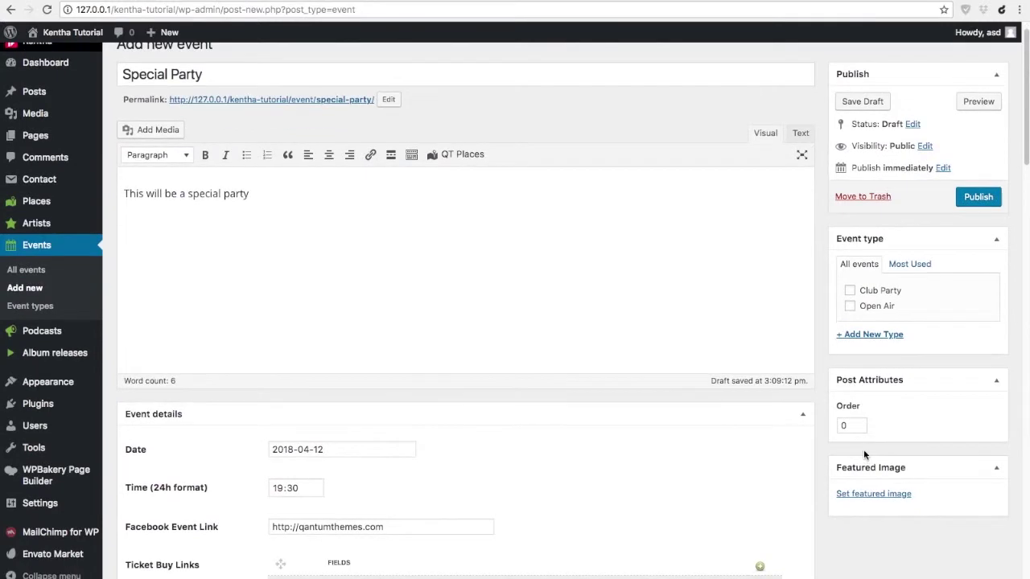
left_click(858, 493)
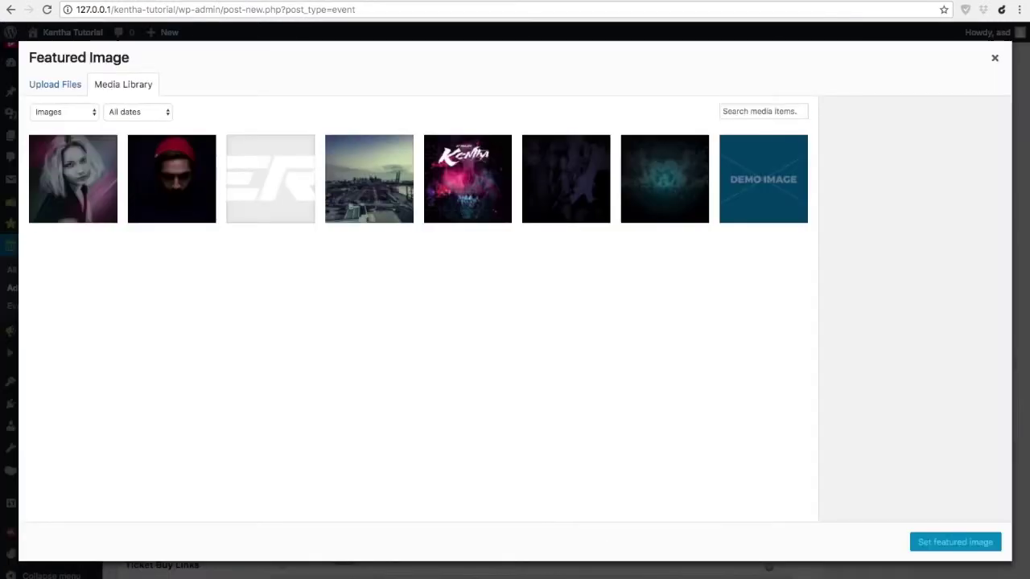
key("super+Tab")
left_click_drag(568, 248, 334, 362)
left_click(336, 359)
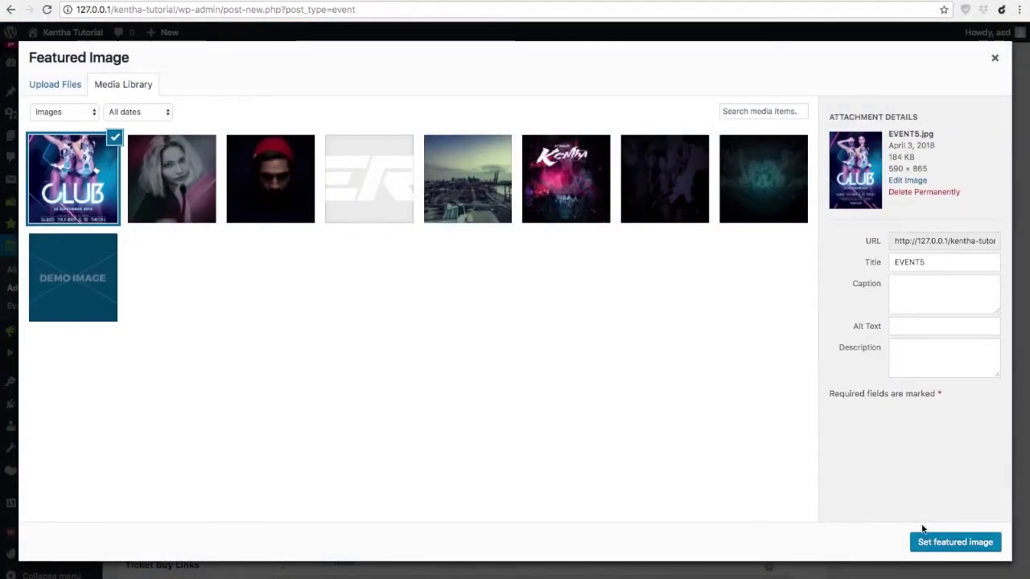
left_click(943, 542)
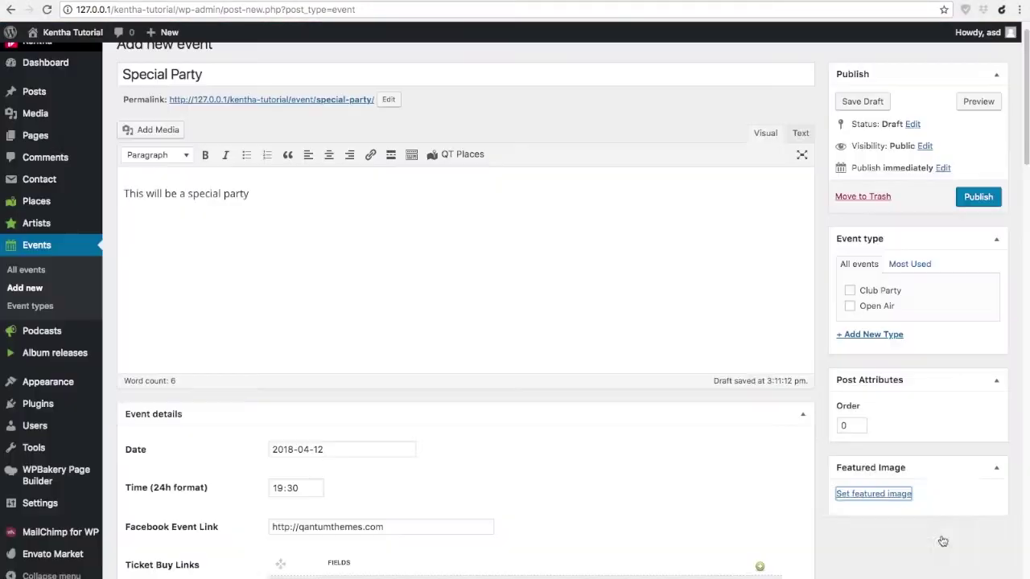
Step: Publish the event under the Club Party event type and open its permalink
left_click(850, 291)
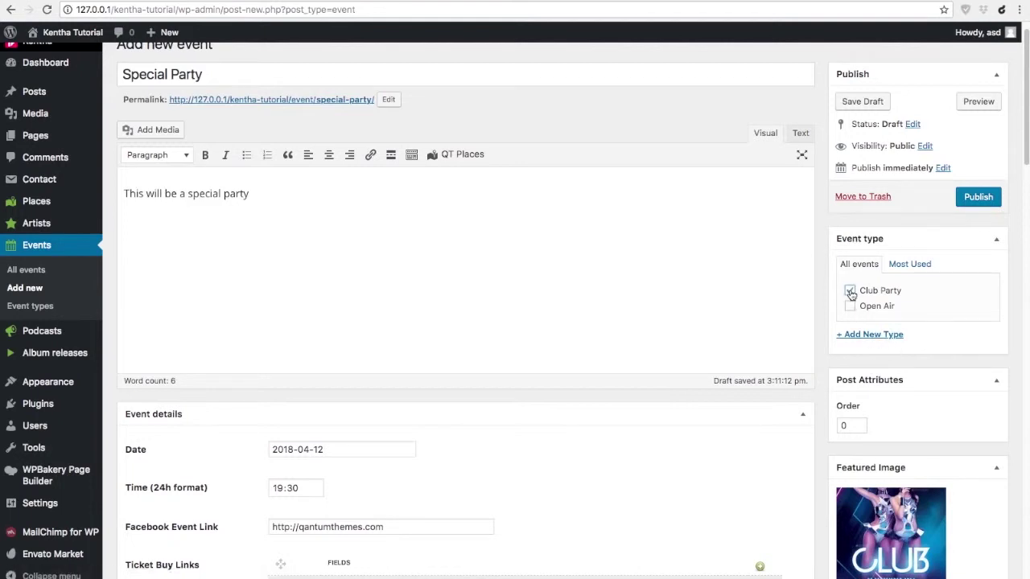
left_click(988, 199)
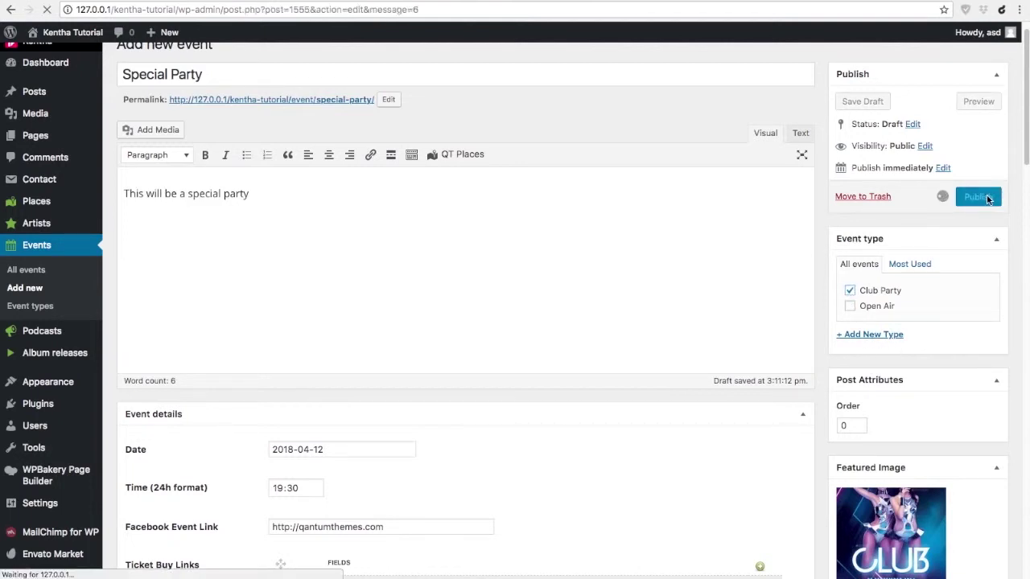
left_click_drag(376, 159, 168, 159)
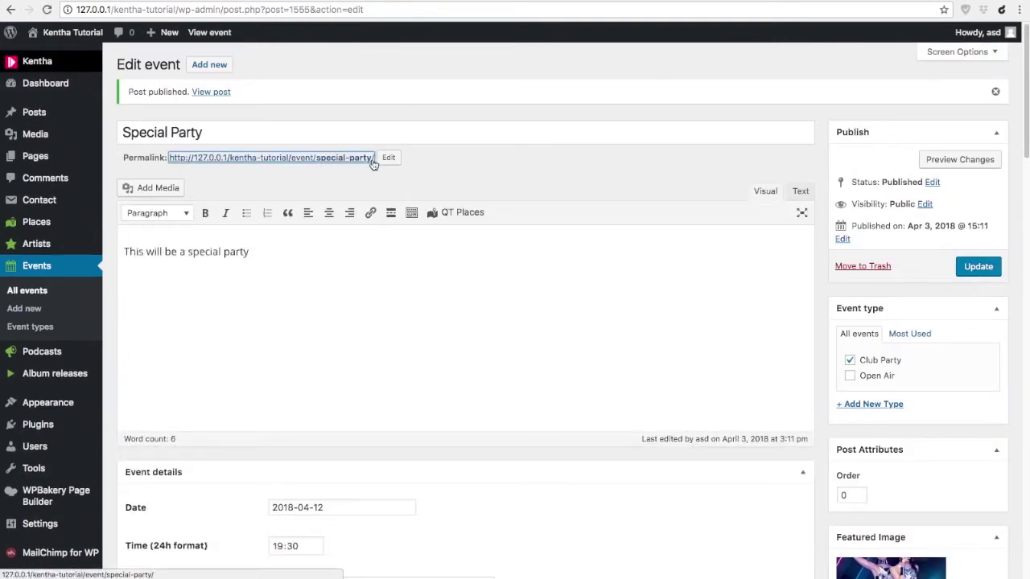
left_click_drag(271, 158, 536, 9)
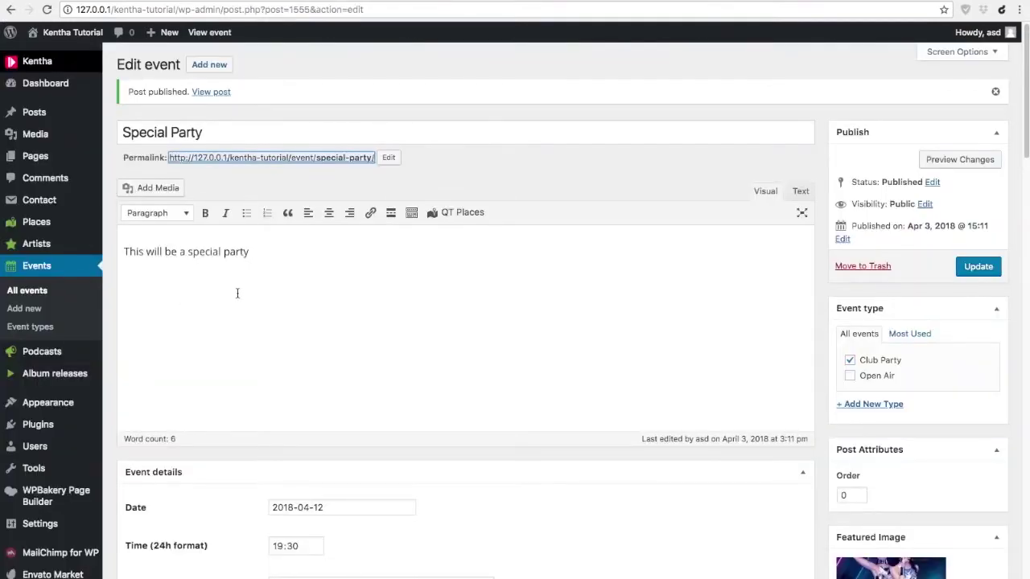
Step: Examine the event's page settings and location fields, and the Google Maps API key setting in QT Places
scroll(270, 309, "down", 1)
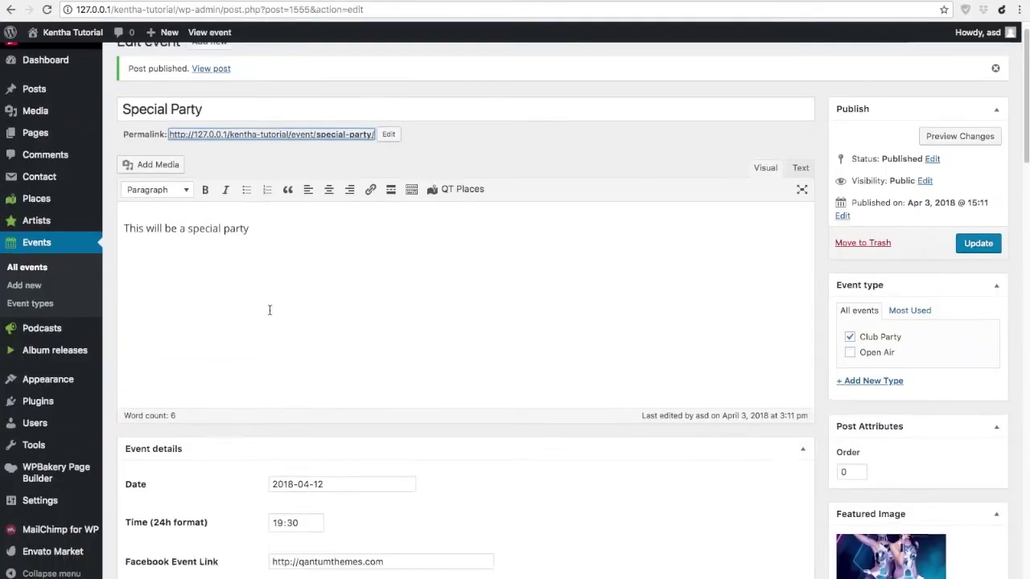
scroll(269, 310, "down", 15)
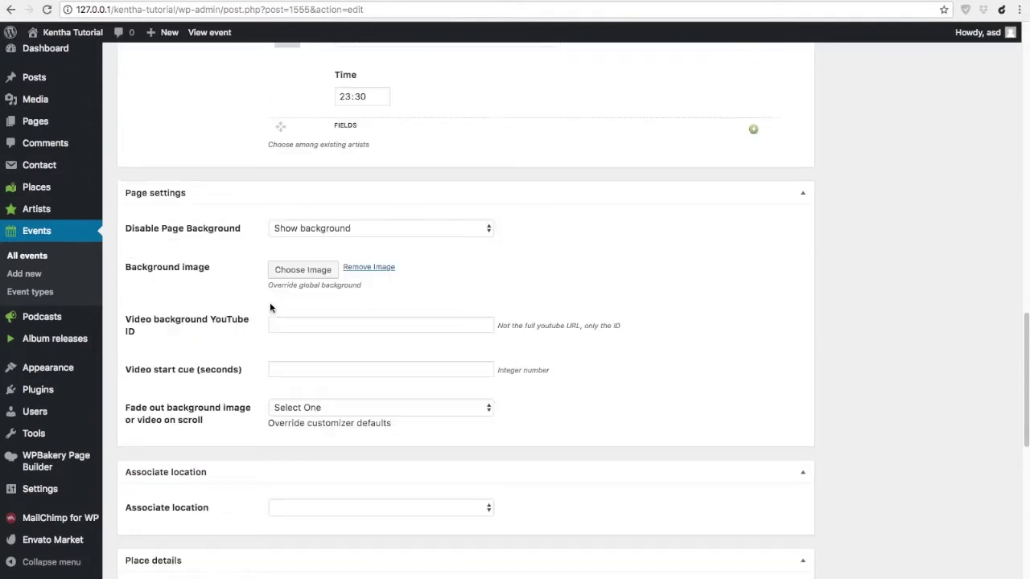
scroll(270, 307, "down", 2)
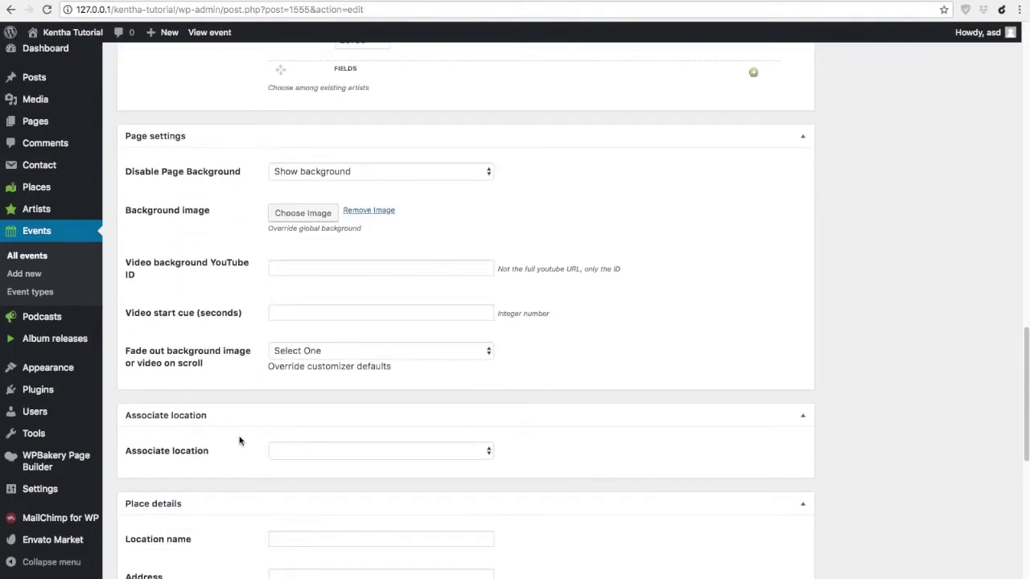
scroll(239, 441, "down", 6)
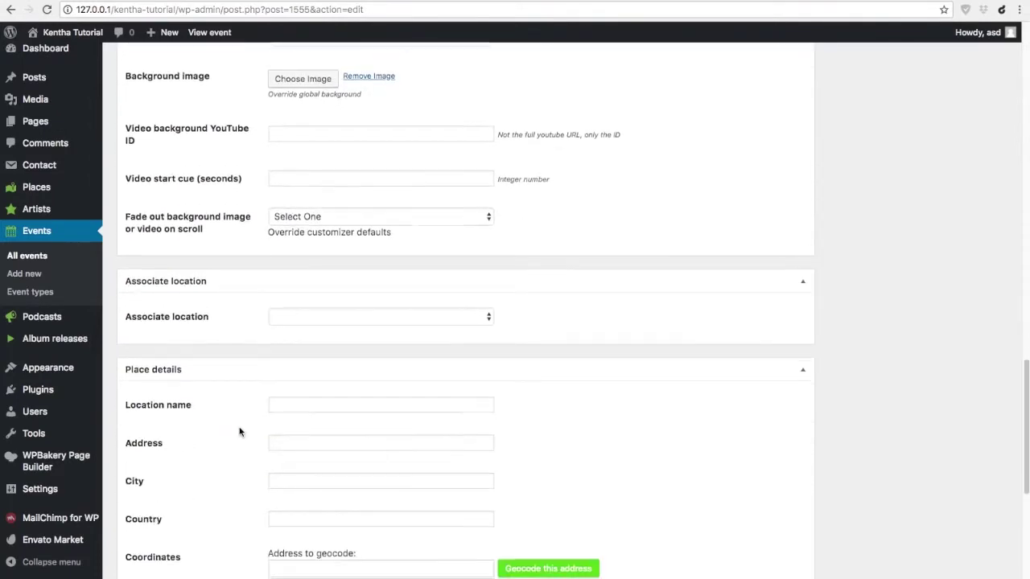
scroll(251, 377, "down", 1)
scroll(253, 373, "down", 3)
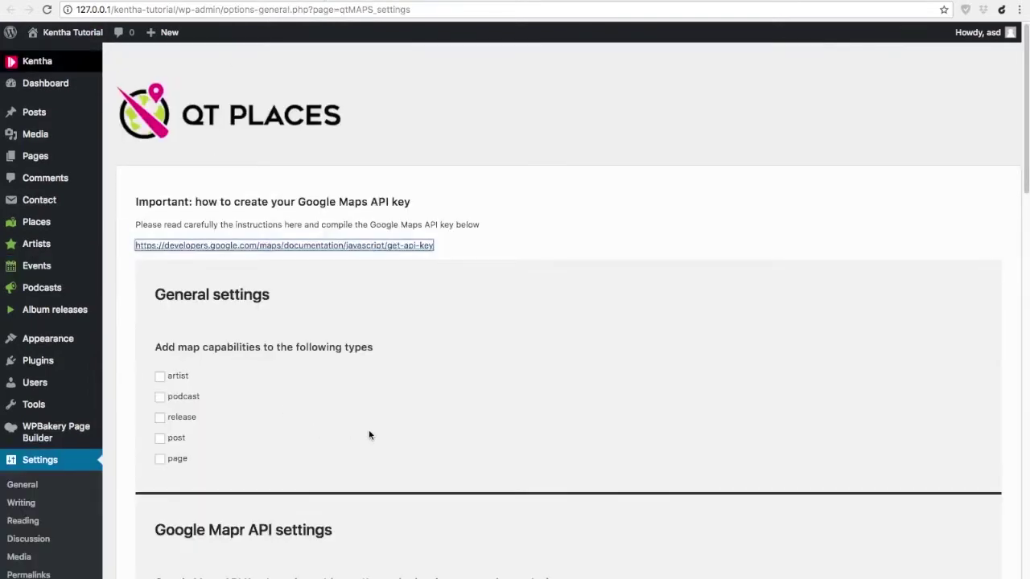
scroll(369, 430, "down", 4)
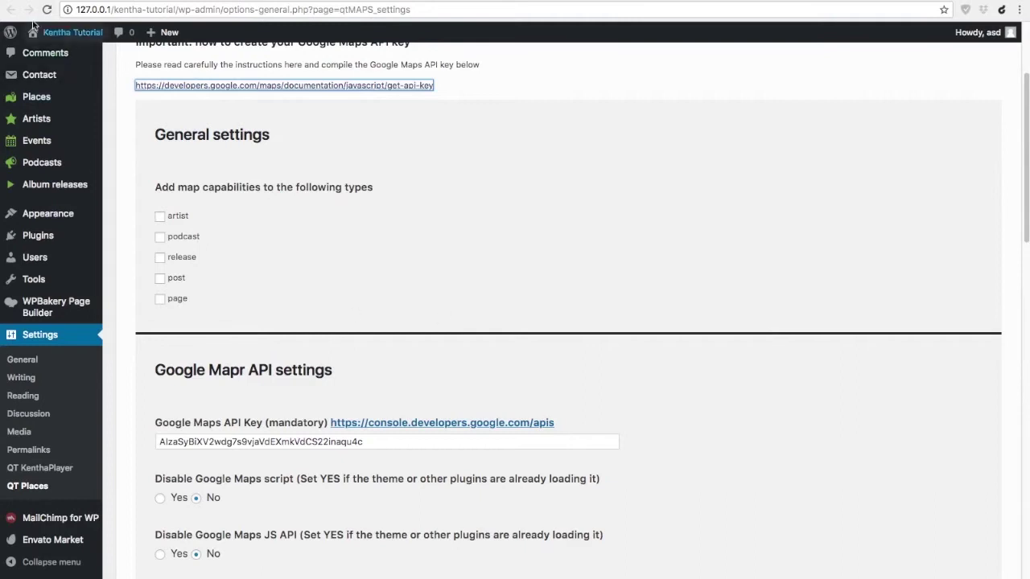
left_click(11, 10)
Step: Associate the event with the Ministry Of Sound location and update the event
scroll(294, 106, "up", 1)
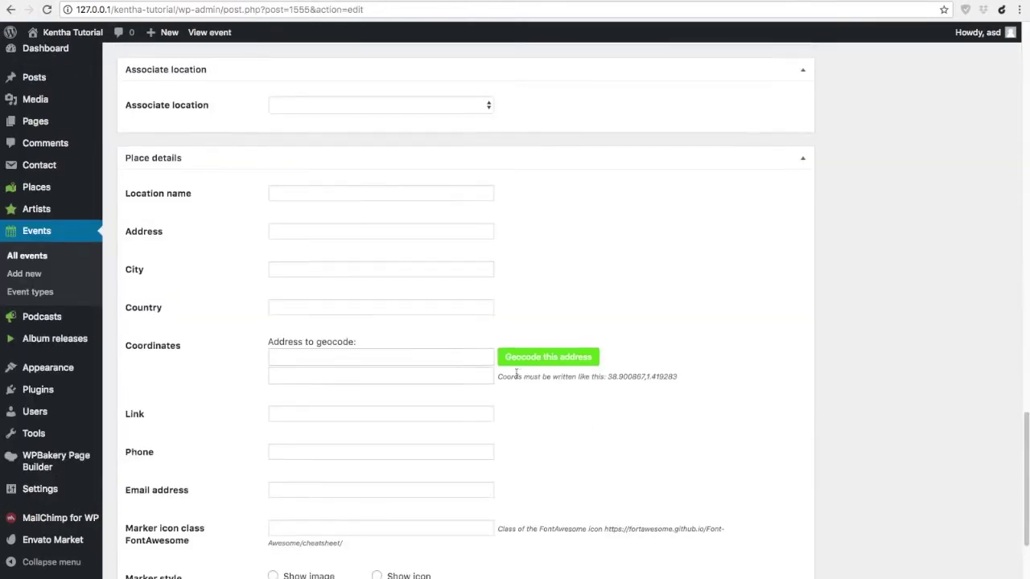
scroll(275, 219, "up", 1)
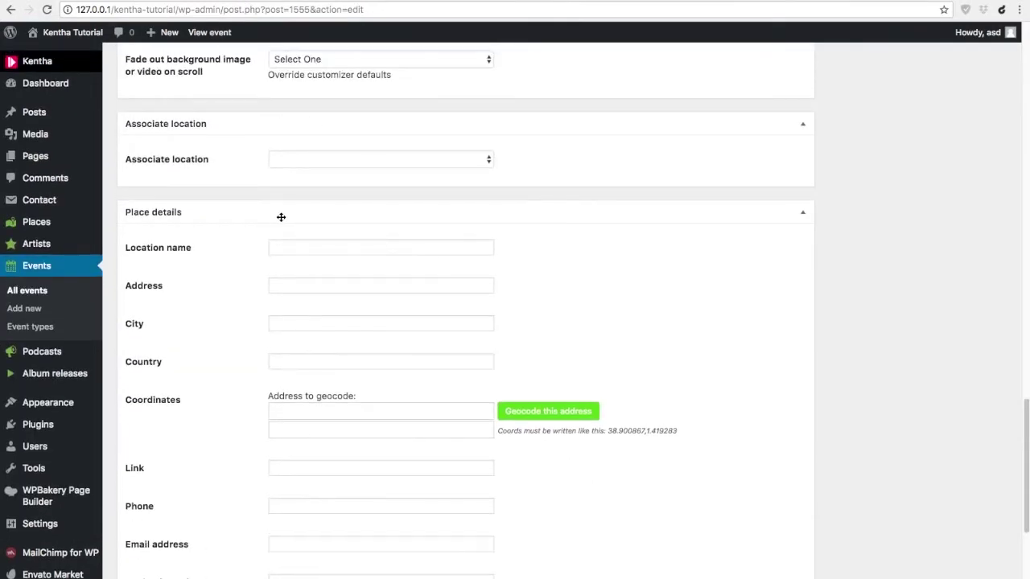
mouse_move(78, 227)
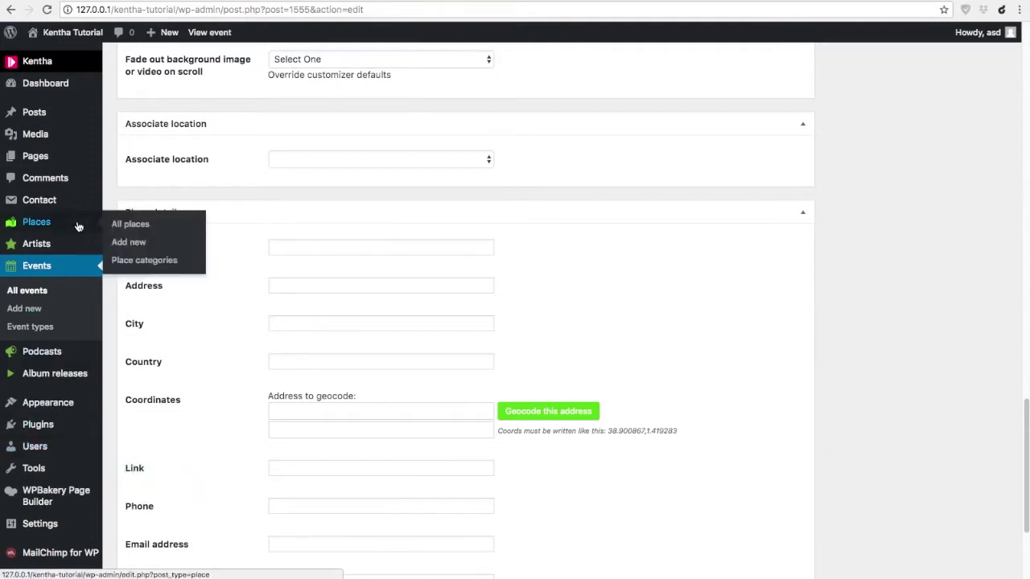
left_click(340, 160)
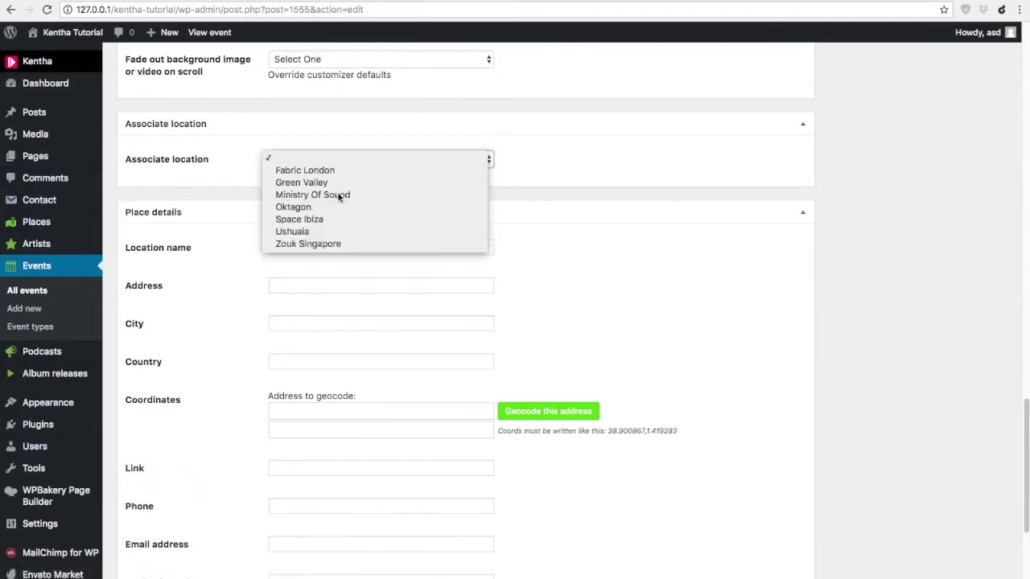
left_click(339, 195)
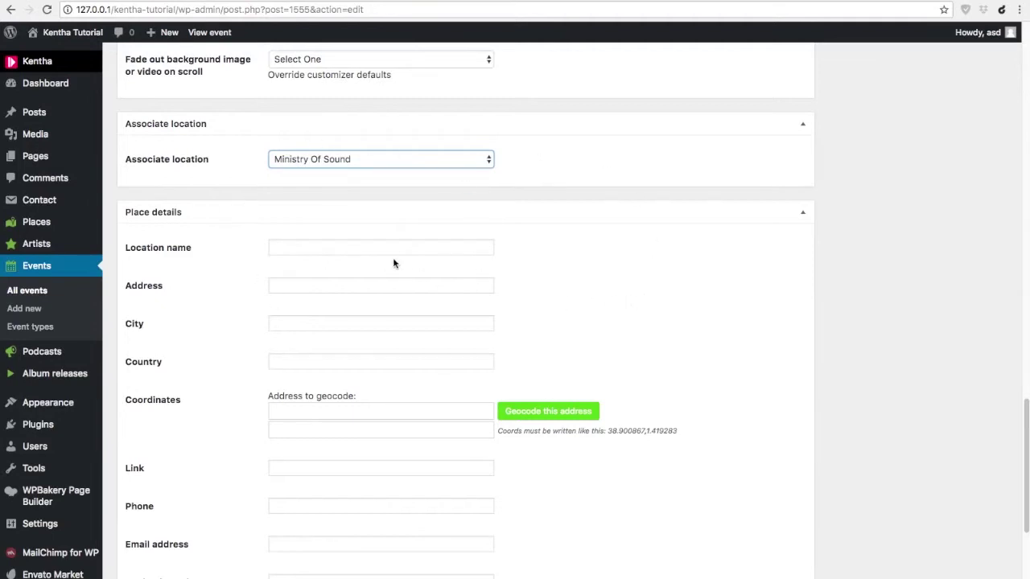
scroll(354, 274, "down", 1)
scroll(342, 321, "down", 1)
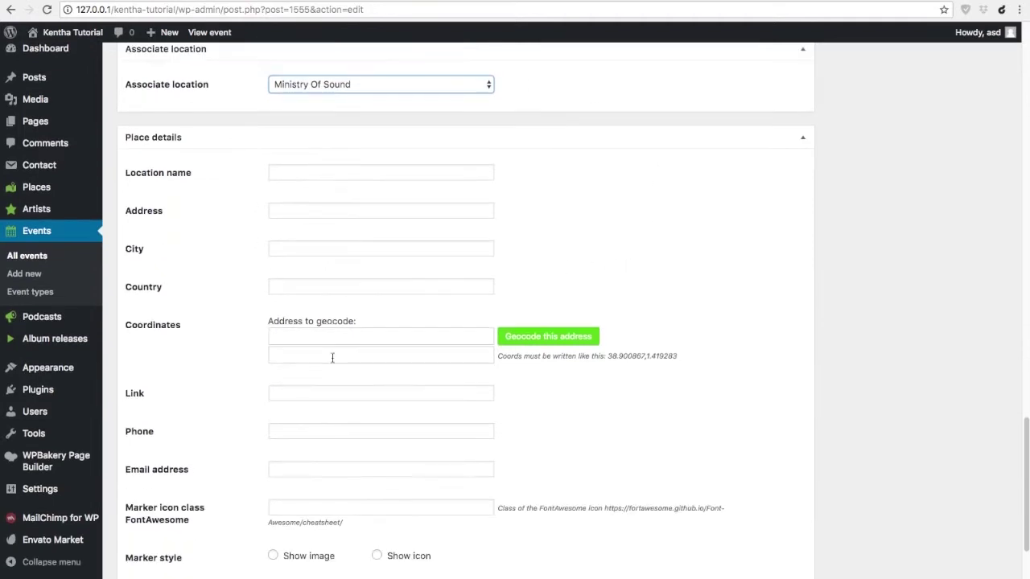
scroll(314, 538, "down", 1)
scroll(364, 465, "up", 3)
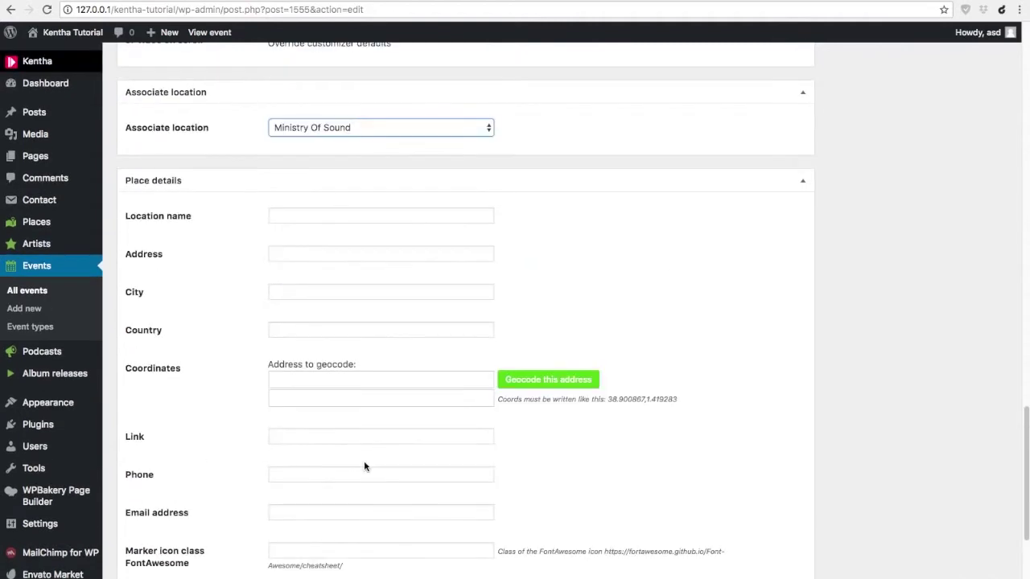
scroll(817, 205, "up", 15)
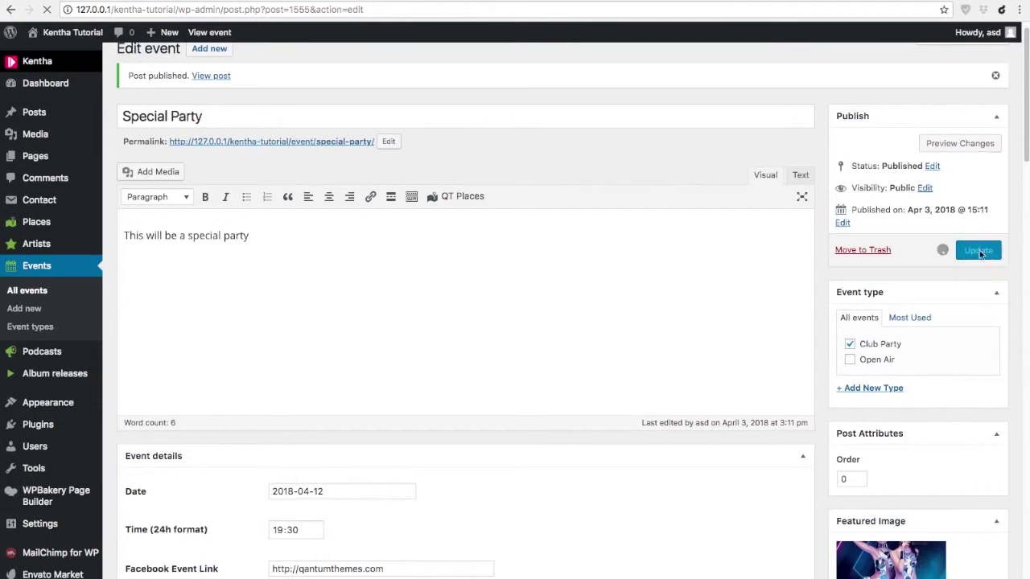
left_click(979, 250)
Step: Review the event's place details and clear its associated location selection
scroll(267, 246, "down", 3)
scroll(266, 246, "down", 10)
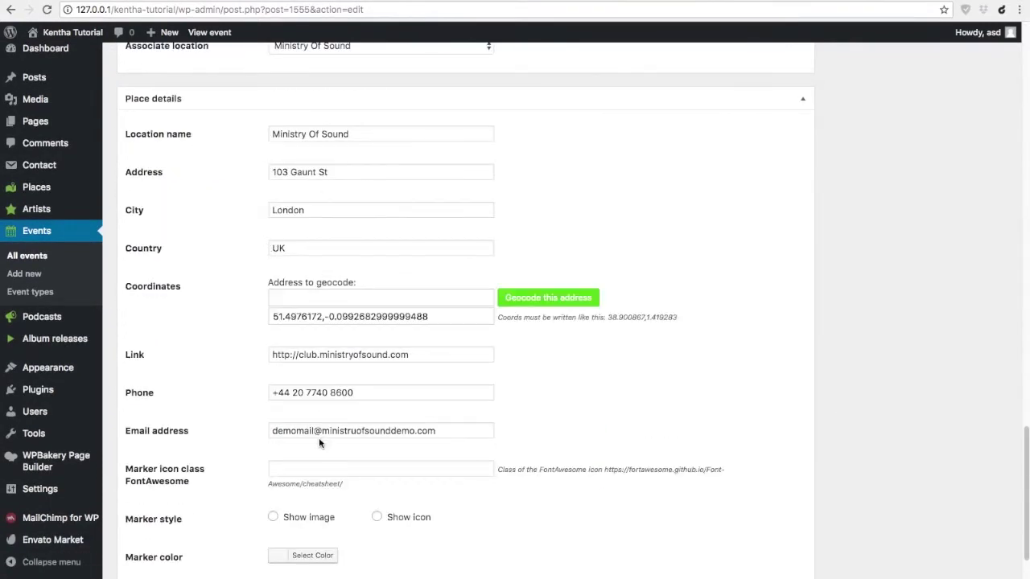
scroll(319, 437, "down", 2)
scroll(319, 435, "up", 3)
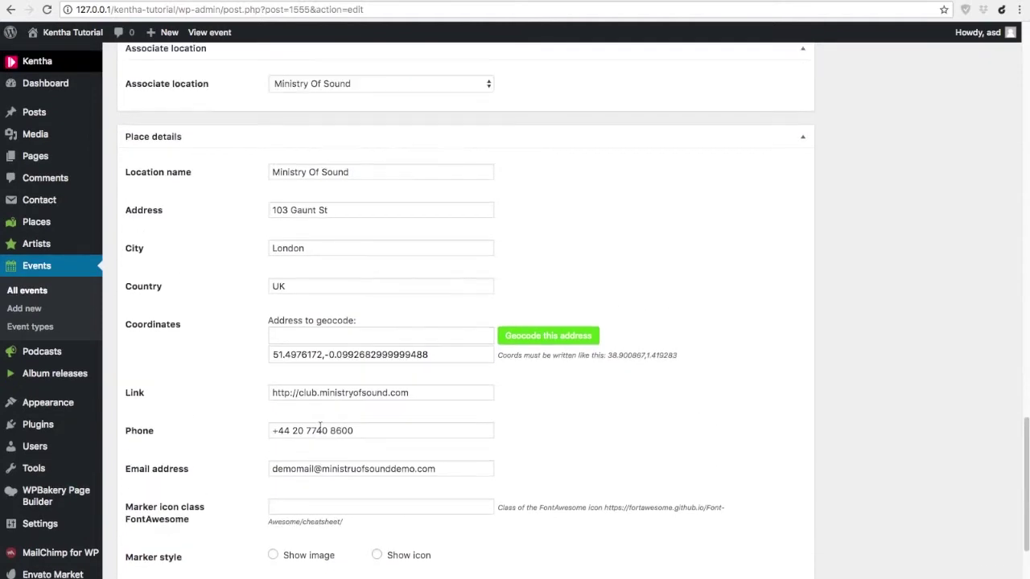
left_click(399, 96)
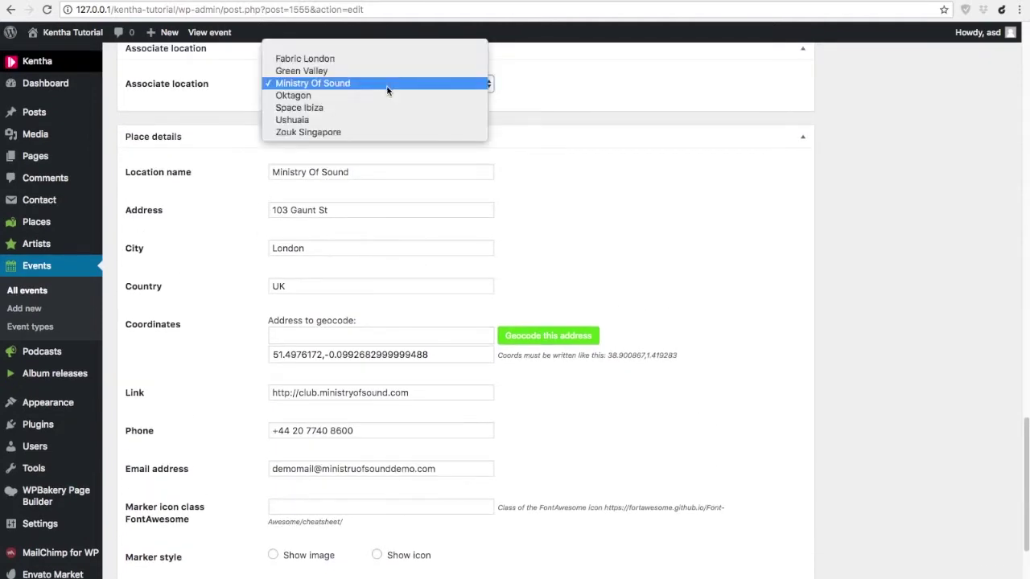
left_click(326, 45)
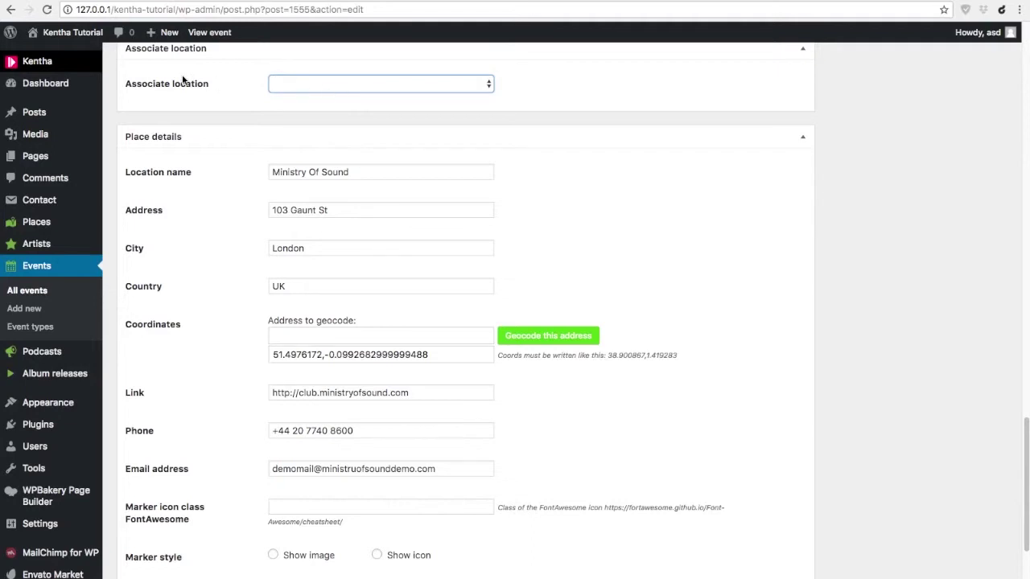
left_click(343, 173)
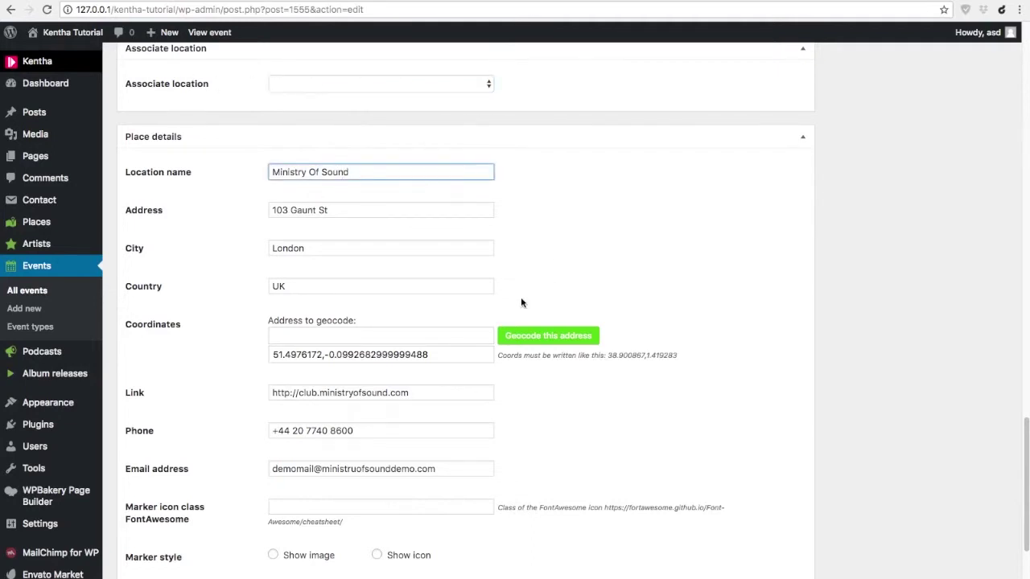
Step: Open the event's public page to examine its details, location map and ticket buying options, and return to the event editor
scroll(706, 190, "up", 15)
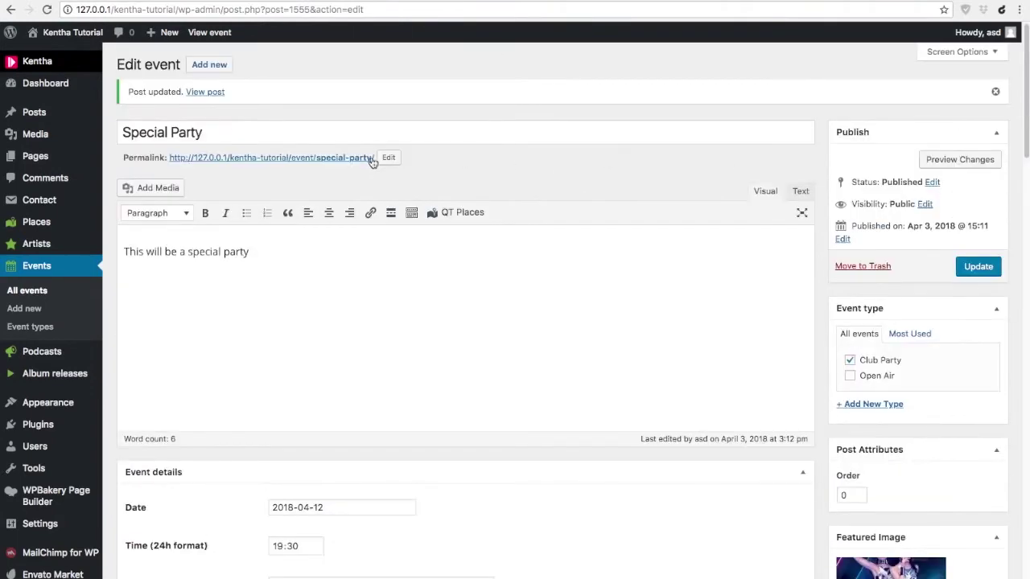
left_click_drag(375, 158, 169, 158)
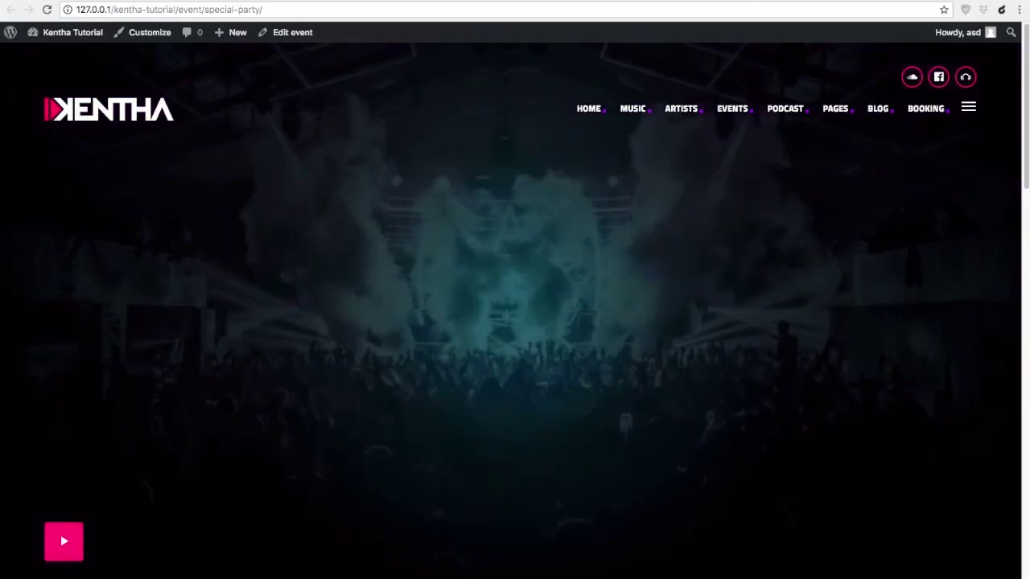
scroll(409, 270, "down", 10)
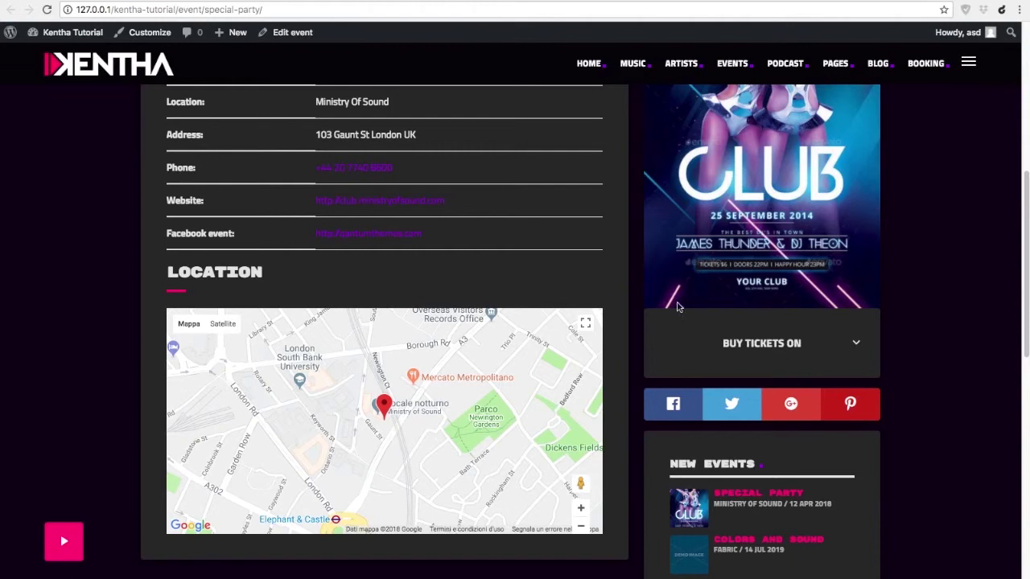
left_click(757, 344)
left_click(756, 343)
scroll(747, 345, "up", 10)
left_click(521, 415)
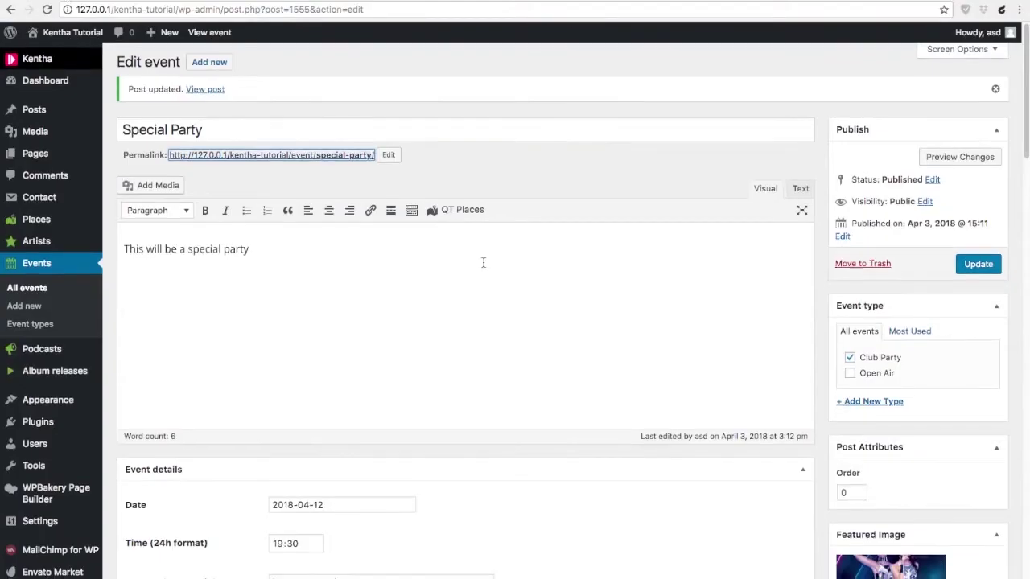
scroll(475, 254, "down", 6)
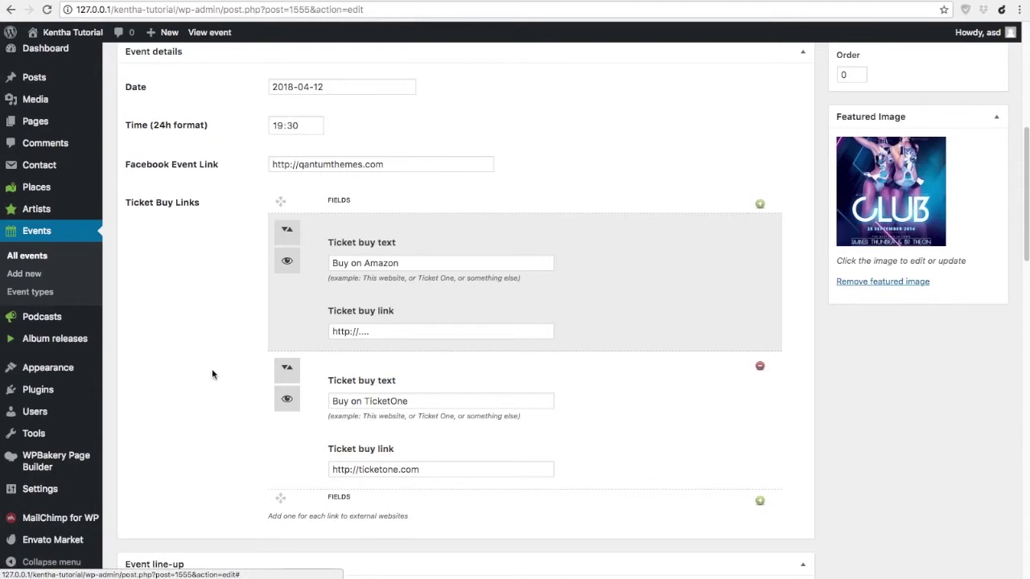
left_click_drag(356, 331, 390, 332)
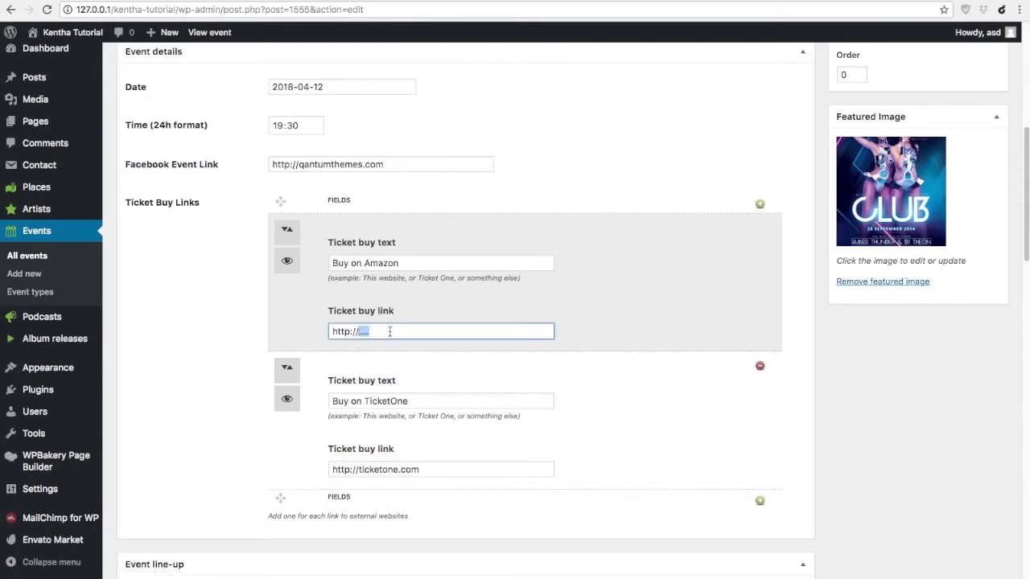
type("themeforest")
scroll(759, 367, "up", 10)
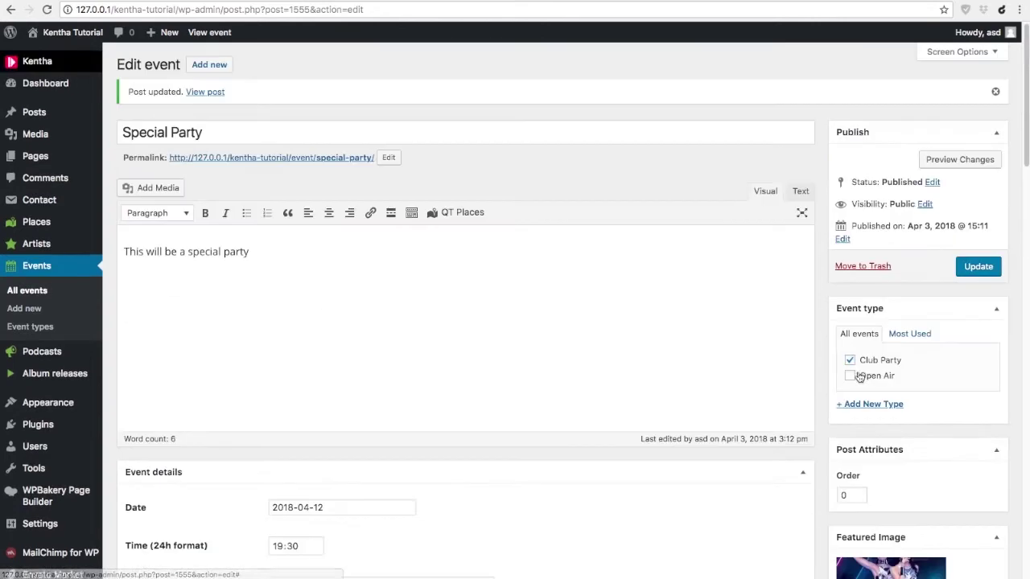
left_click(972, 269)
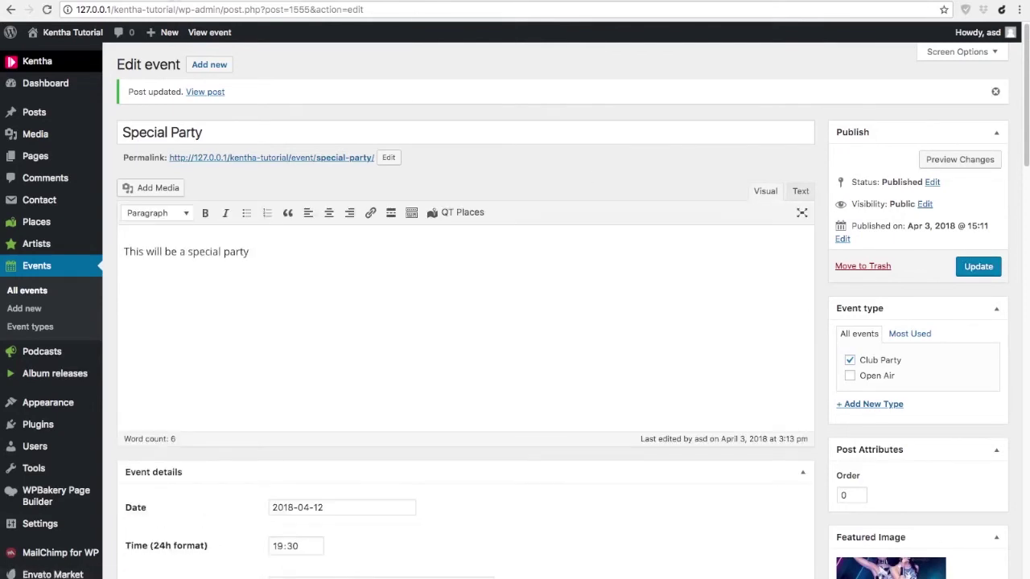
Step: Review the saved Special Party event details and open the event's public page
scroll(404, 458, "down", 1)
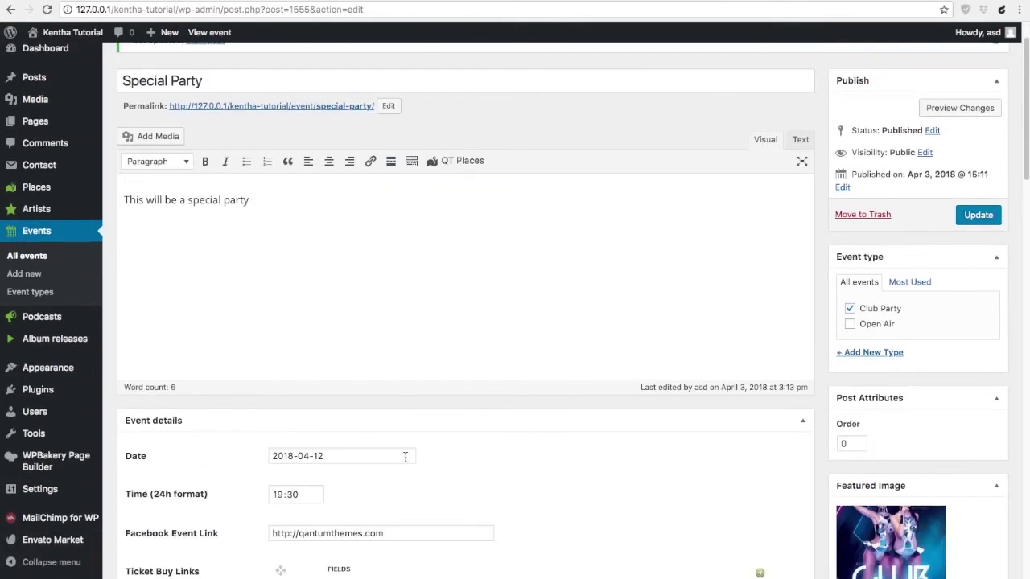
scroll(211, 434, "down", 6)
scroll(211, 432, "up", 7)
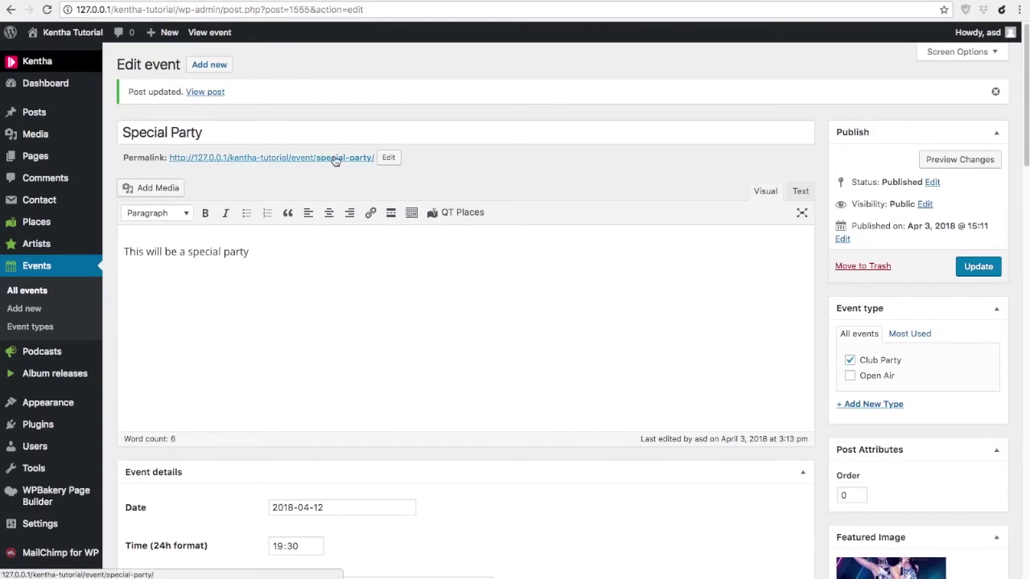
left_click(336, 159)
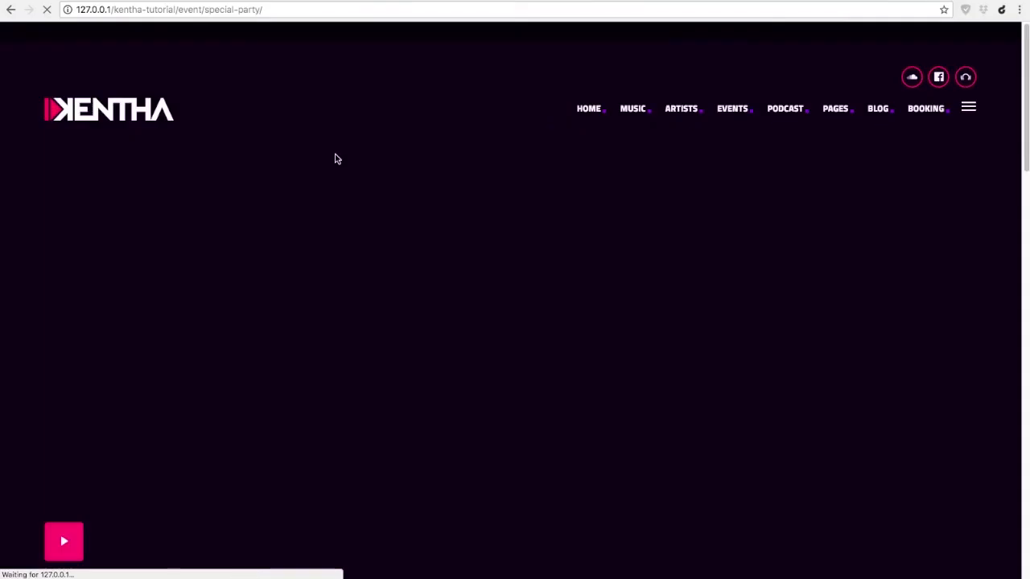